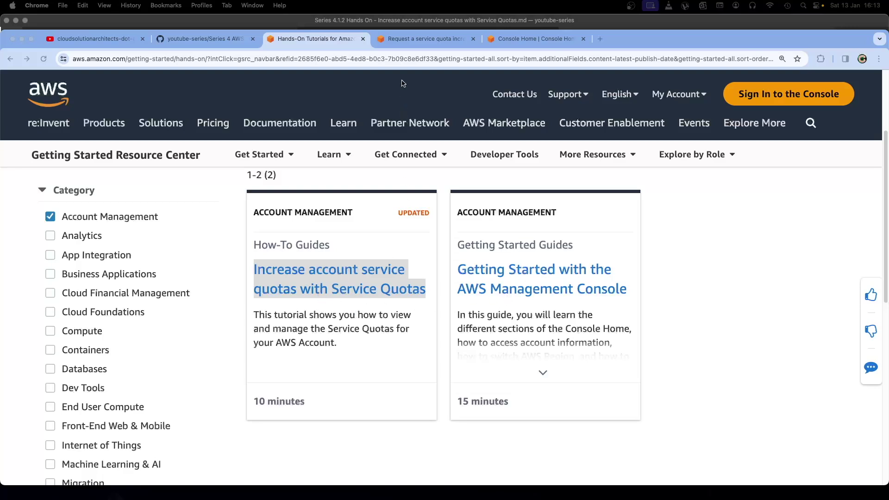
# Step: Open the Request a Quota Increase with Service Quotas tutorial and read its Overview section
pyautogui.click(401, 43)
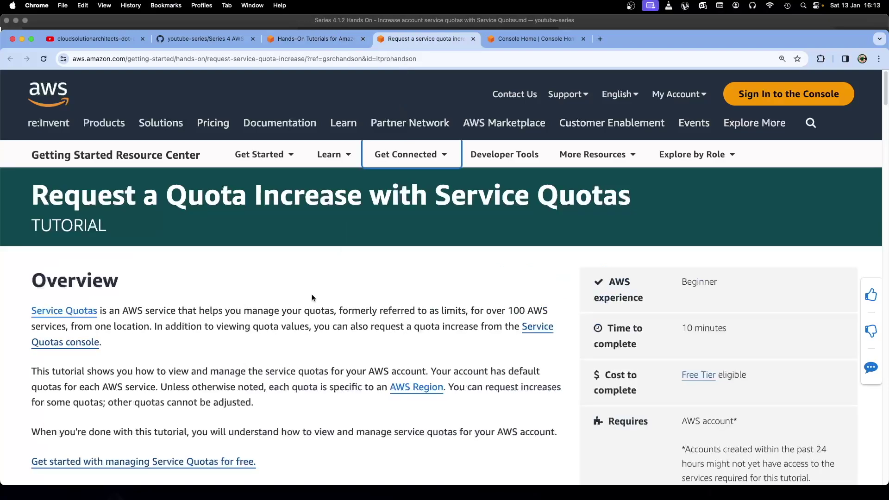
pyautogui.scroll(-1, 304, 310)
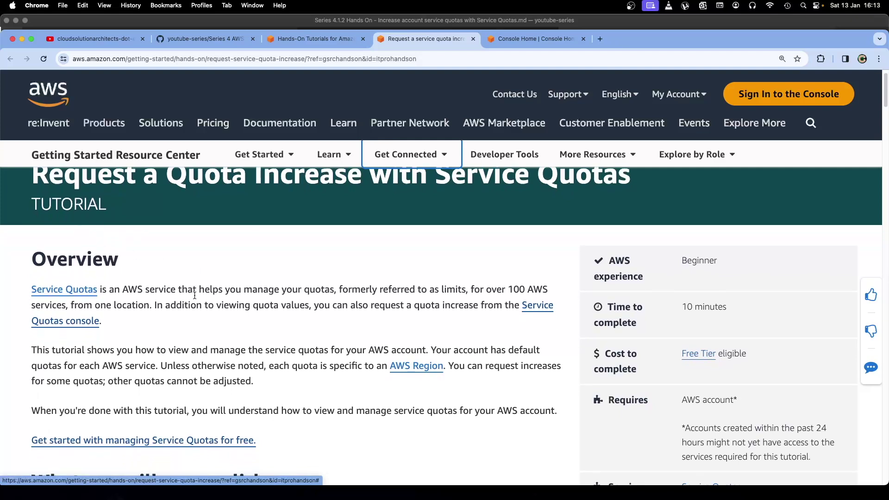
pyautogui.scroll(-3, 47, 258)
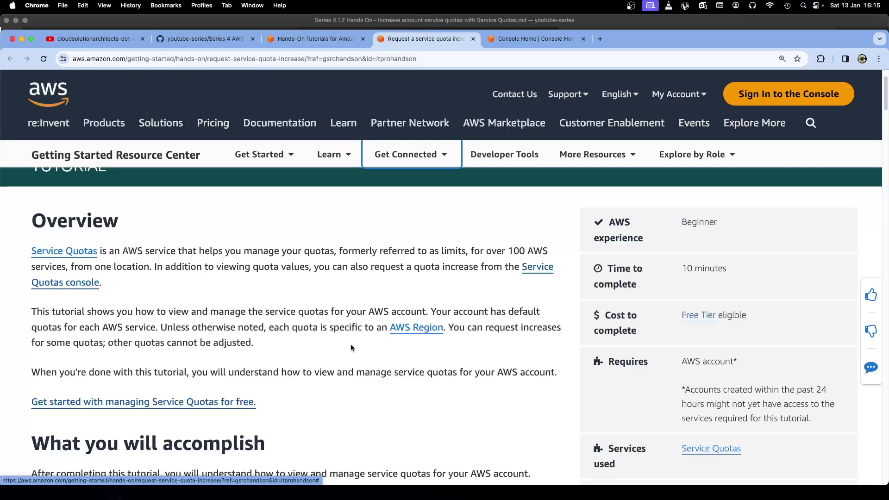
pyautogui.scroll(2, 351, 346)
pyautogui.scroll(-4, 350, 344)
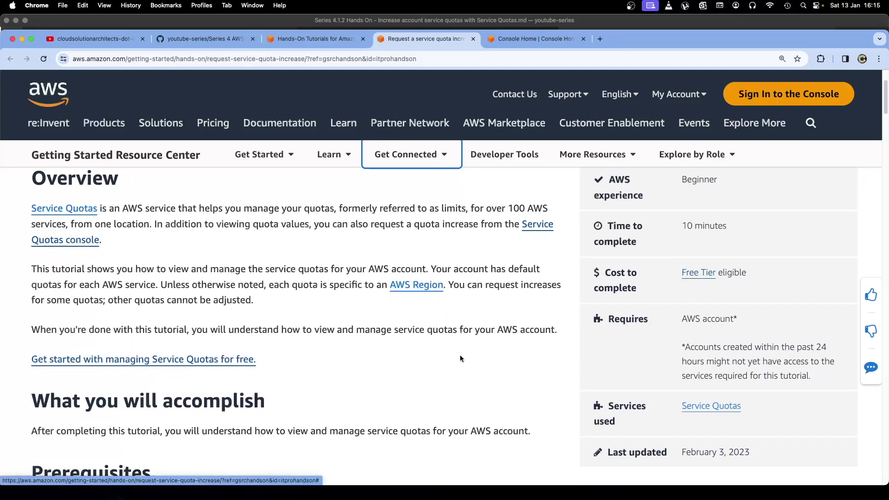
# Step: Open the Service Quotas link from the tutorial's Services used row in a new browser tab and view that page
pyautogui.rightClick(710, 406)
pyautogui.click(722, 322)
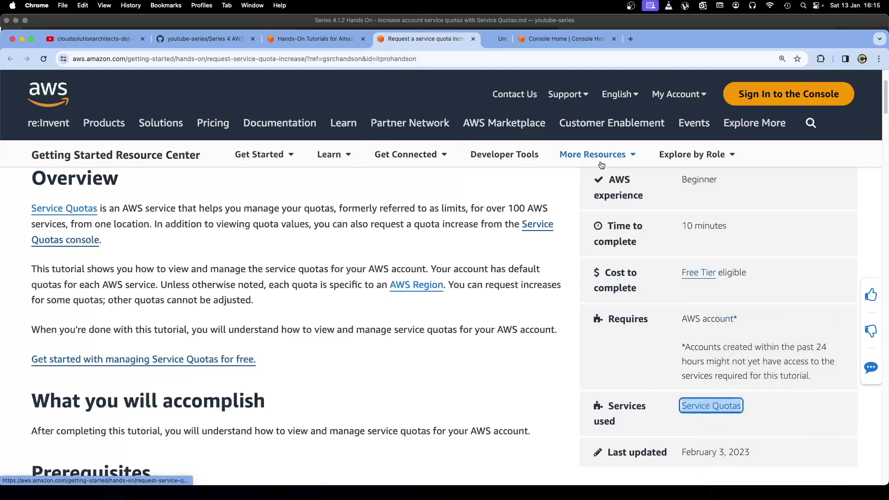
pyautogui.click(515, 40)
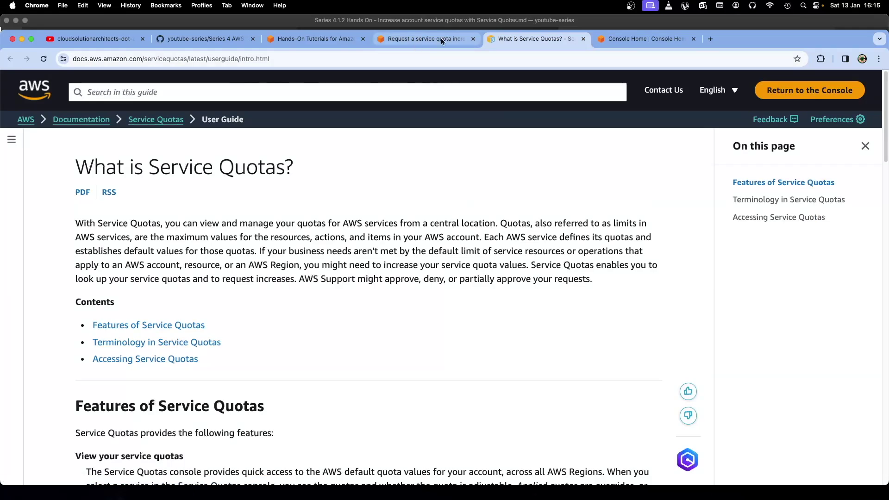
# Step: Copy the quota increase tutorial's URL into line 3 of the Series 4.1.2 Markdown notes in VS Code, followed by a blank line
pyautogui.click(399, 41)
pyautogui.click(389, 59)
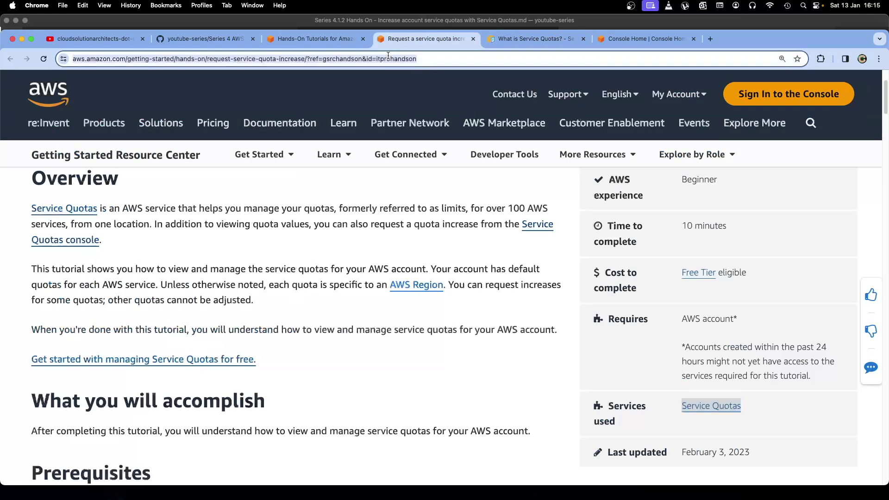
pyautogui.rightClick(389, 59)
pyautogui.click(401, 133)
pyautogui.press('super+Tab')
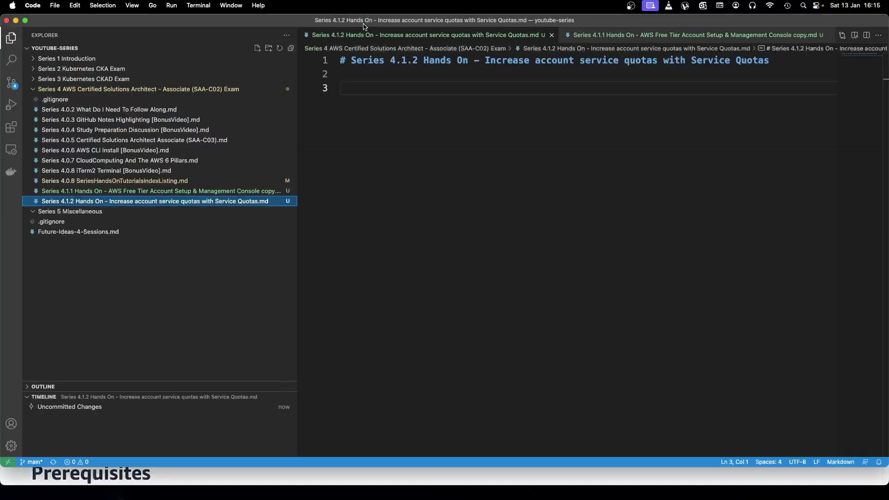
pyautogui.click(346, 89)
pyautogui.press('super+v')
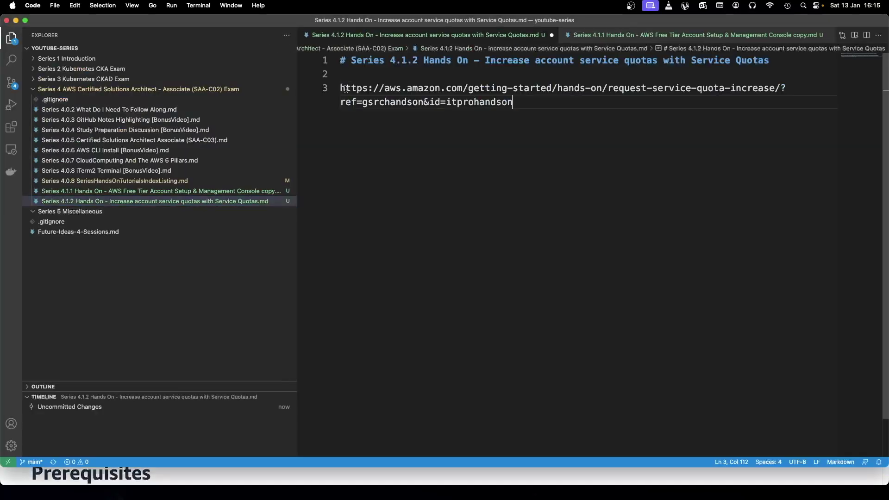
pyautogui.press('Return')
pyautogui.press('Return')
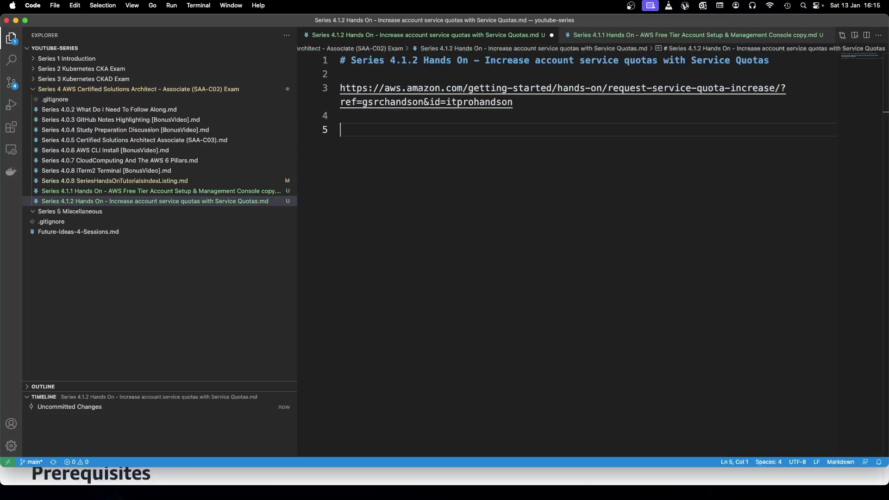
# Step: Copy the What is Service Quotas? page URL from Chrome into line 5 of the Series 4.1.2 notes in VS Code
pyautogui.press('super+Tab')
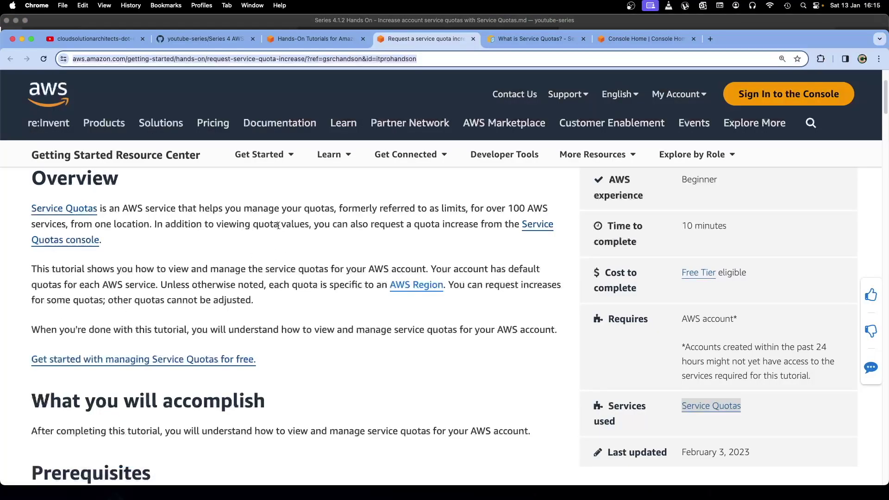
pyautogui.click(530, 40)
pyautogui.click(235, 58)
pyautogui.rightClick(235, 56)
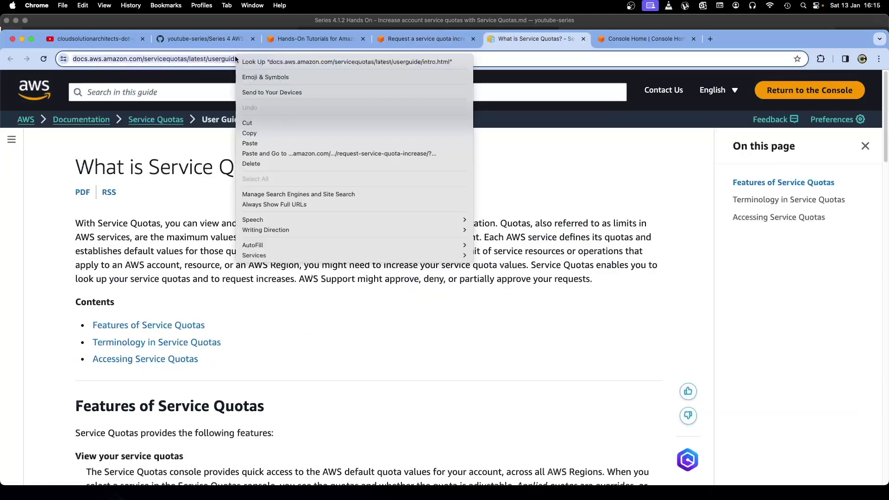
pyautogui.click(255, 132)
pyautogui.press('super+Tab')
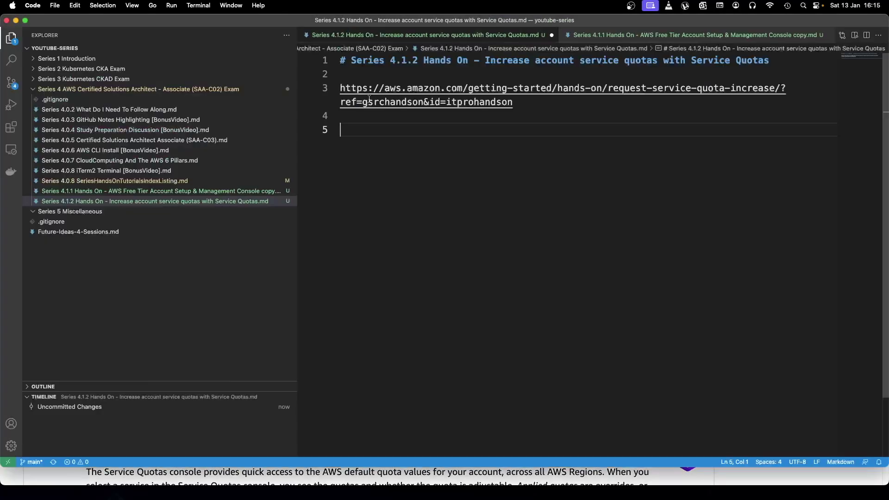
pyautogui.click(383, 139)
pyautogui.press('super+v')
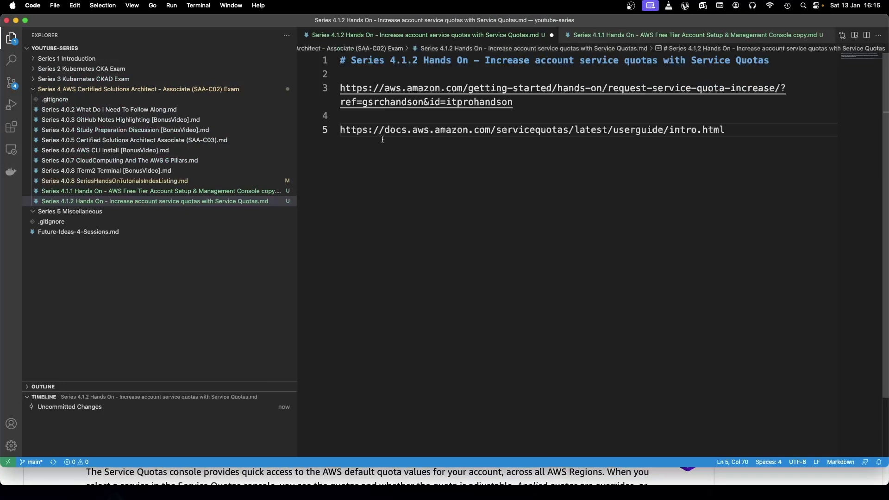
# Step: Switch to Chrome, open a new tab and look through the SAA AWS Exam bookmark folder's AWS Documentation entries
pyautogui.press('super+Tab')
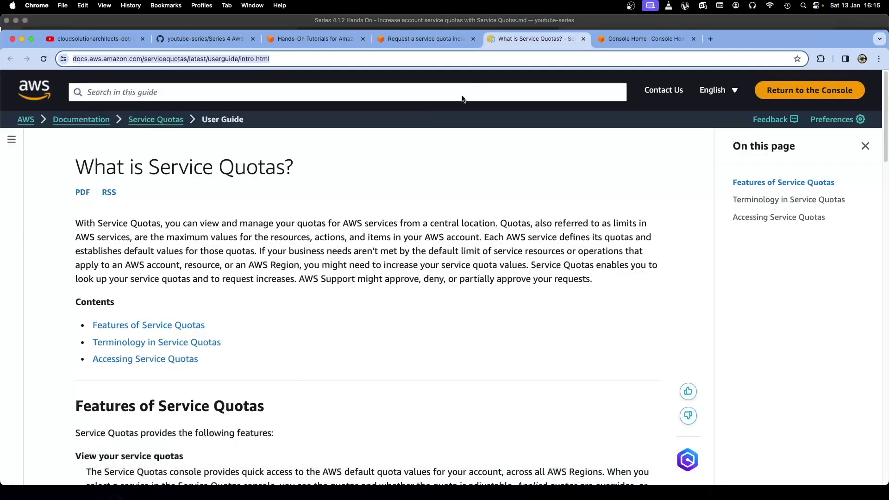
pyautogui.click(712, 38)
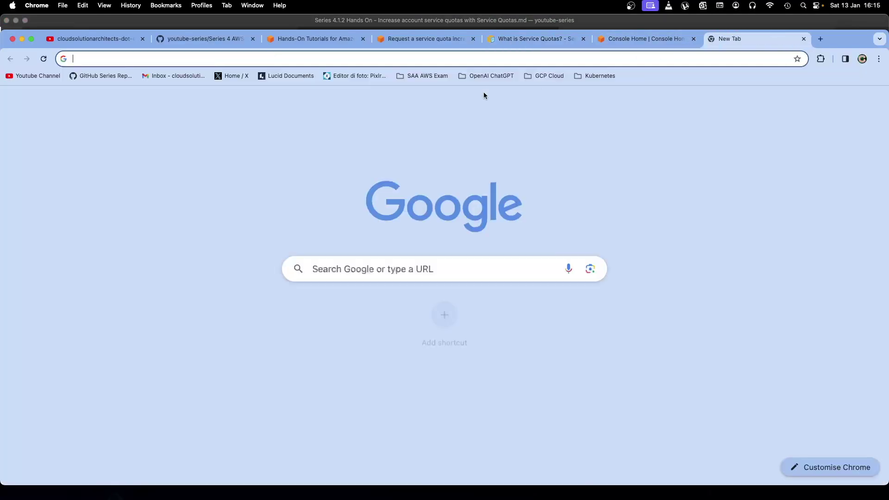
pyautogui.click(413, 76)
pyautogui.moveTo(427, 92)
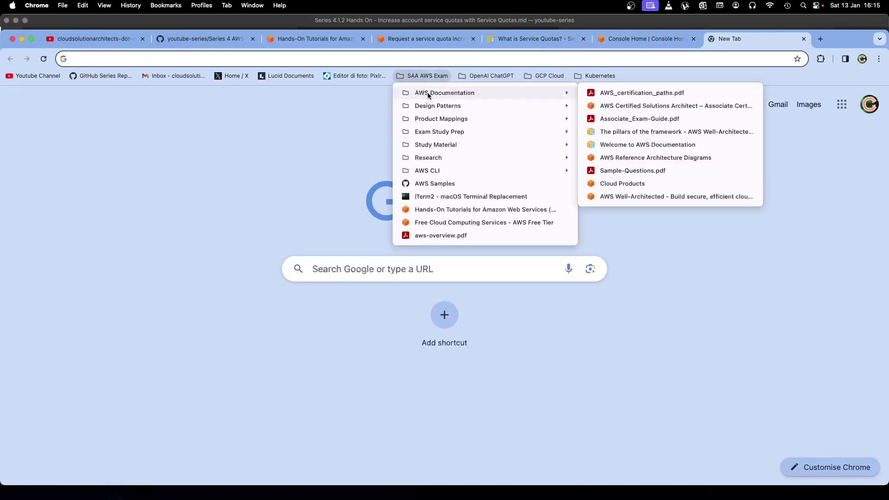
pyautogui.moveTo(472, 75)
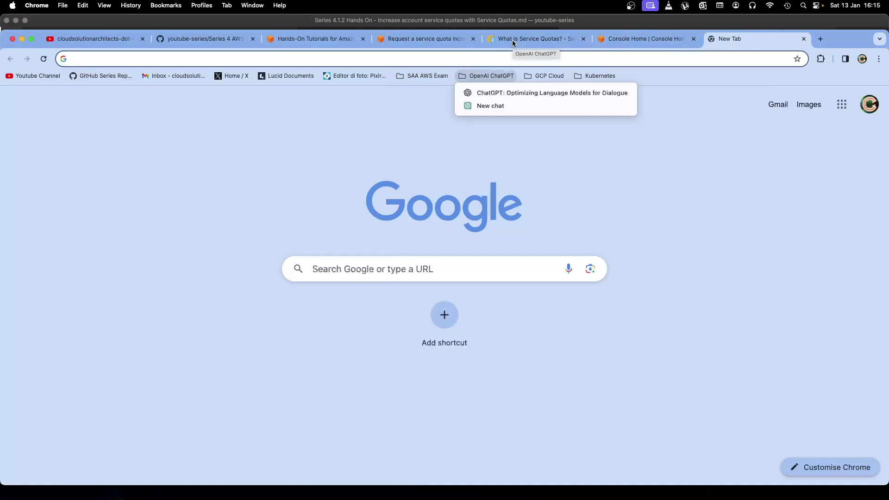
# Step: Return to the quota increase tutorial and read its accomplishments, prerequisites and Step 1 on creating an AWS account
pyautogui.click(423, 40)
pyautogui.click(426, 40)
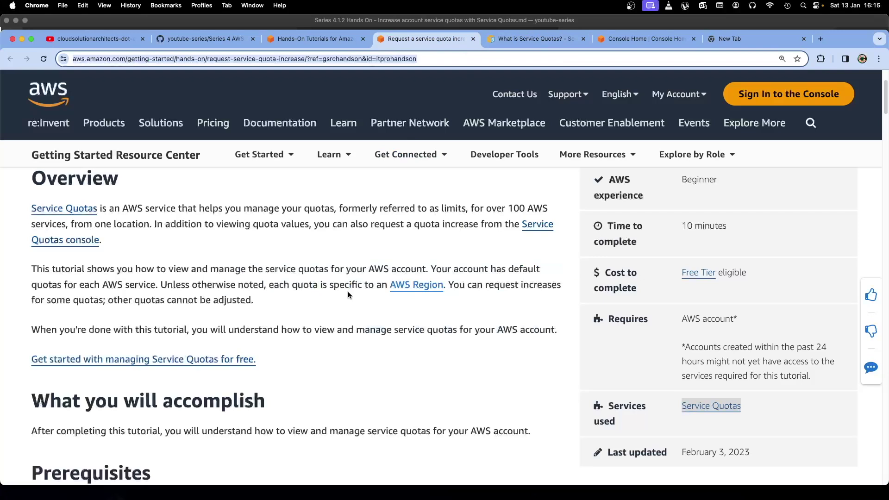
pyautogui.scroll(-1, 347, 291)
pyautogui.scroll(2, 348, 294)
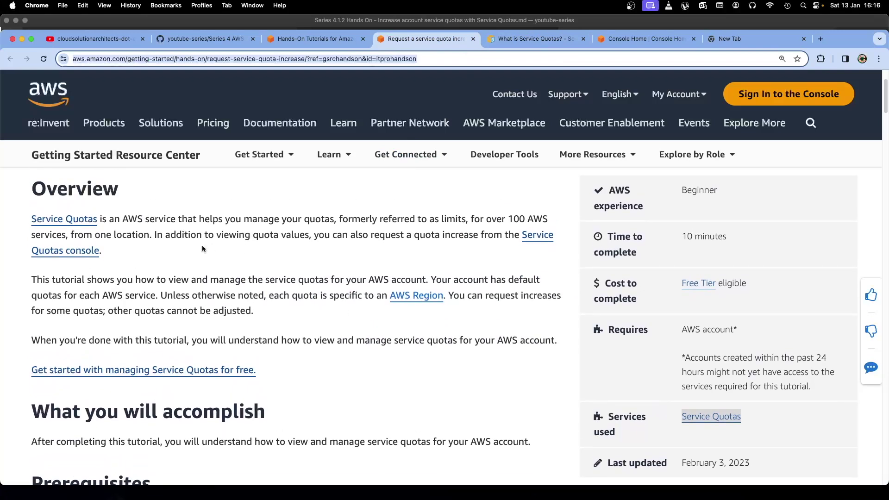
pyautogui.scroll(-1, 267, 283)
pyautogui.scroll(-5, 267, 283)
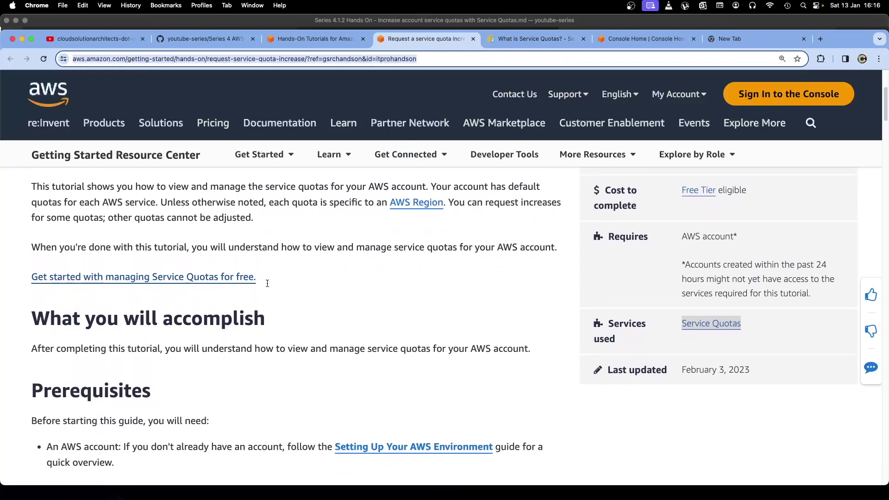
pyautogui.scroll(-5, 267, 286)
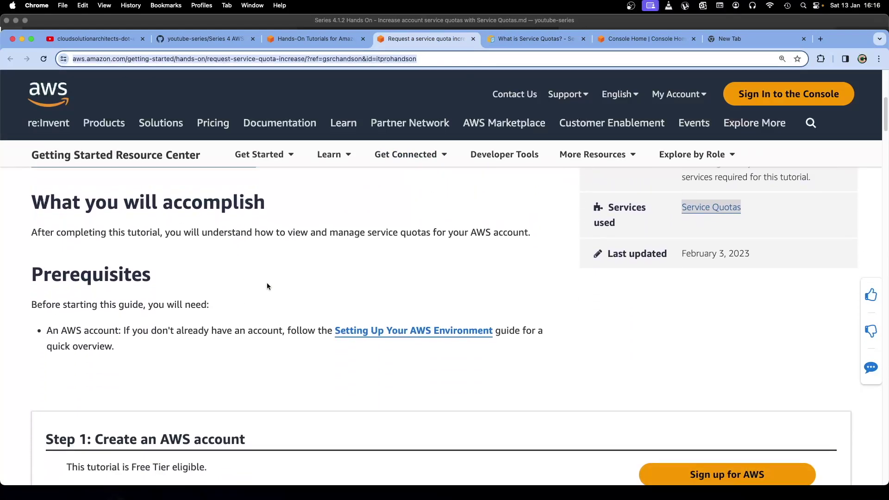
pyautogui.scroll(-3, 266, 286)
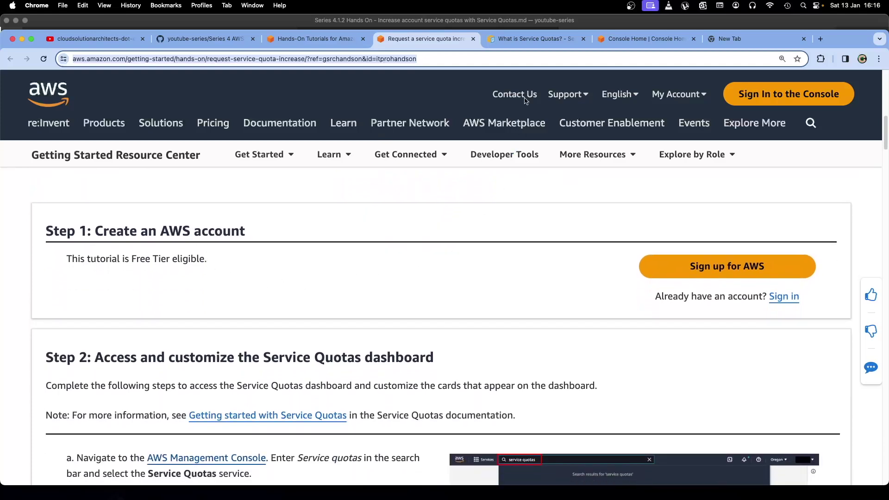
# Step: Look over the AWS Console Home page and its widgets in the signed-in account
pyautogui.click(628, 40)
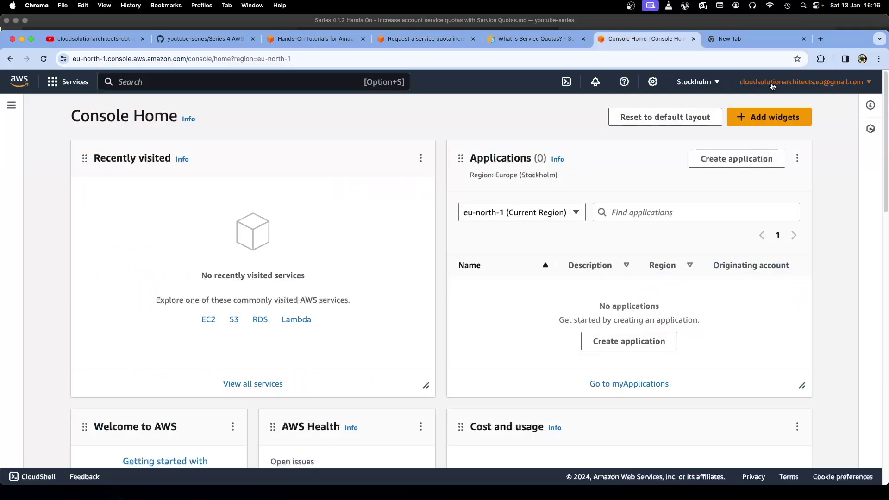
pyautogui.scroll(-6, 443, 293)
pyautogui.scroll(6, 444, 293)
# Step: Copy the search term "Service quotas" from instruction a in Step 2 of the quota increase tutorial
pyautogui.click(419, 39)
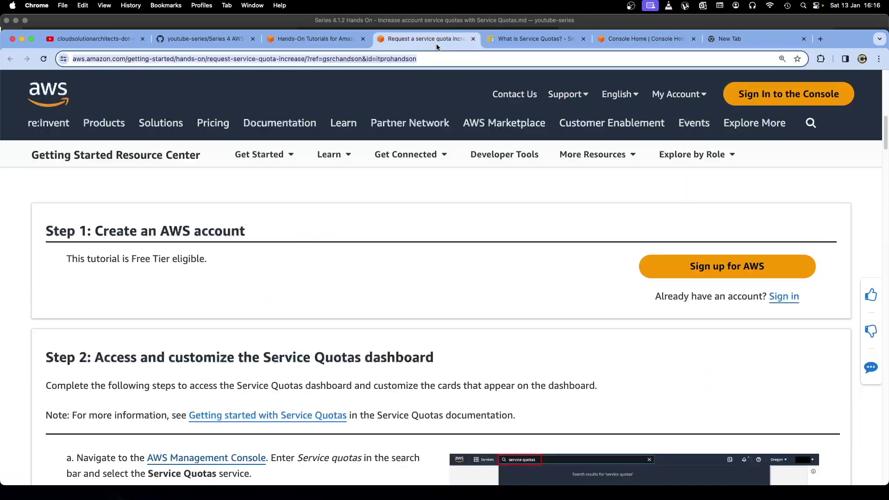
pyautogui.scroll(-2, 379, 303)
pyautogui.scroll(-1, 387, 317)
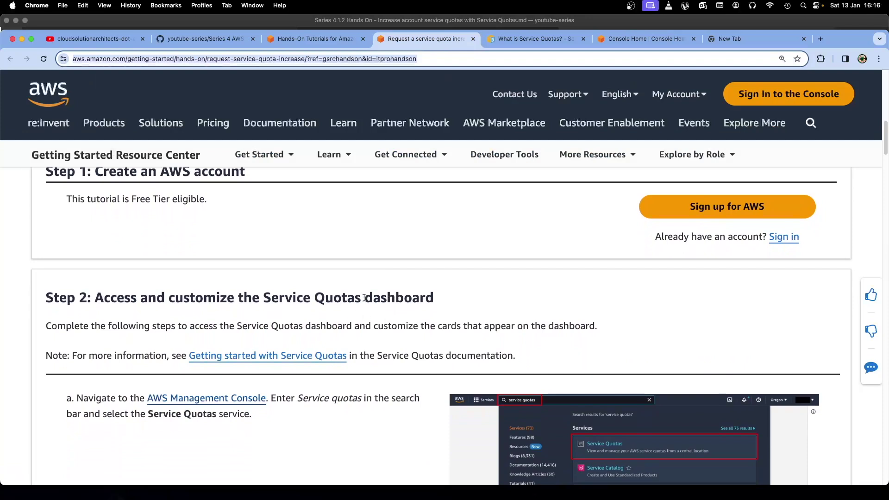
pyautogui.scroll(-2, 352, 298)
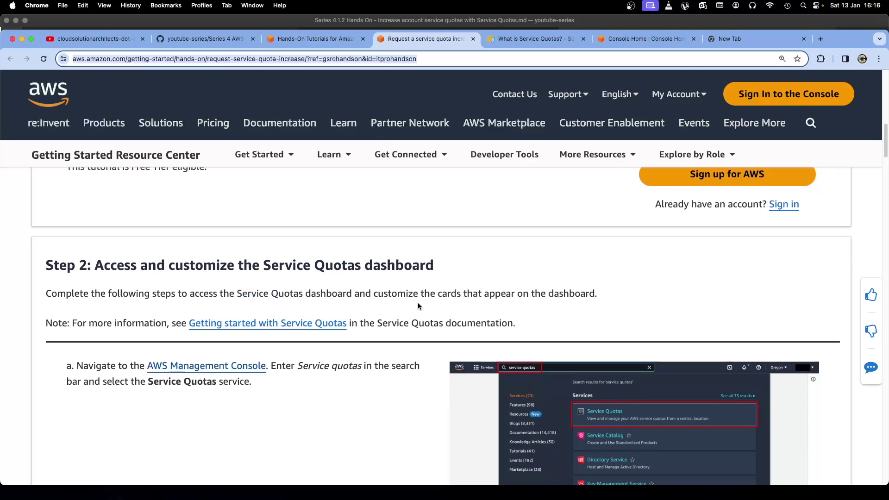
pyautogui.scroll(-2, 415, 340)
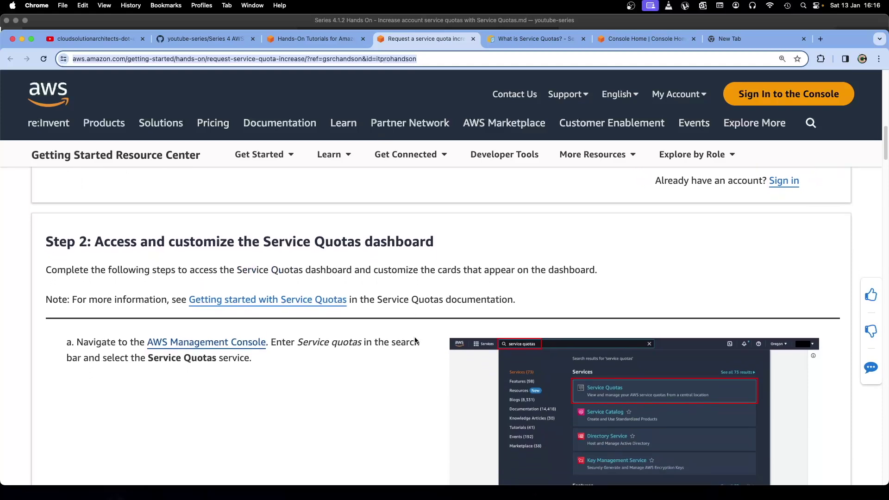
pyautogui.scroll(-1, 415, 338)
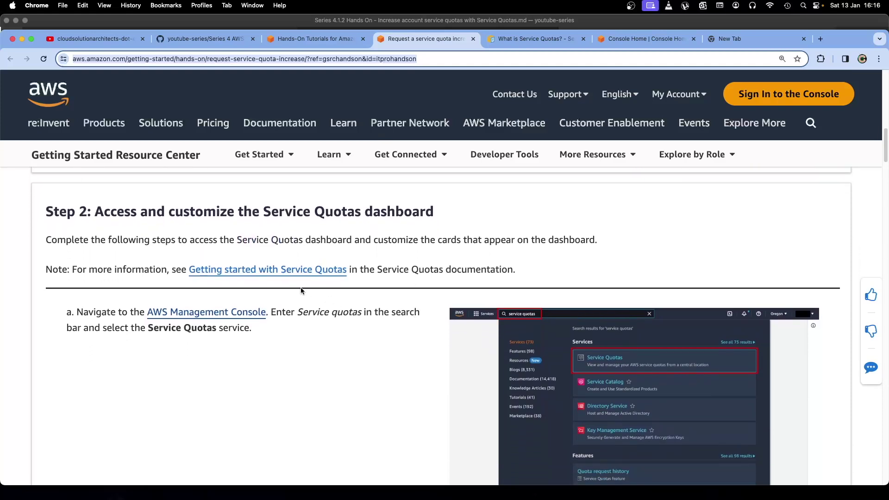
pyautogui.scroll(-4, 327, 307)
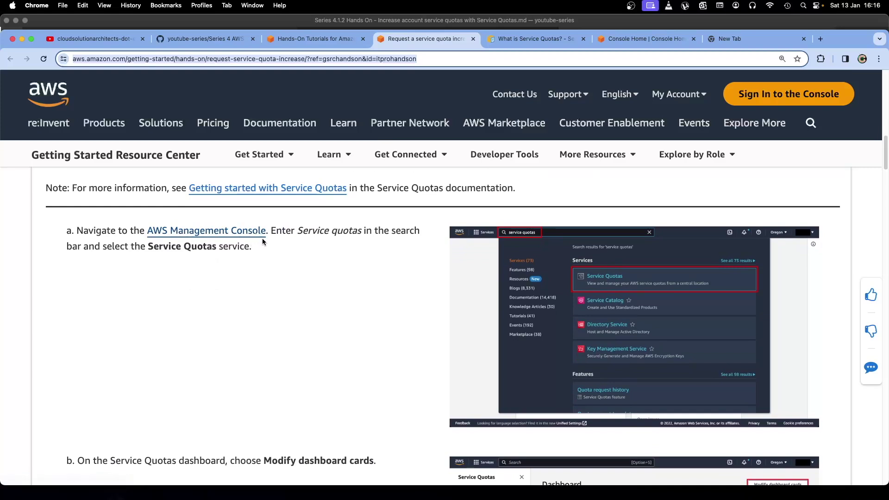
pyautogui.moveTo(302, 231)
pyautogui.mouseDown()
pyautogui.moveTo(362, 230)
pyautogui.moveTo(299, 234)
pyautogui.mouseUp()
pyautogui.press('super+c')
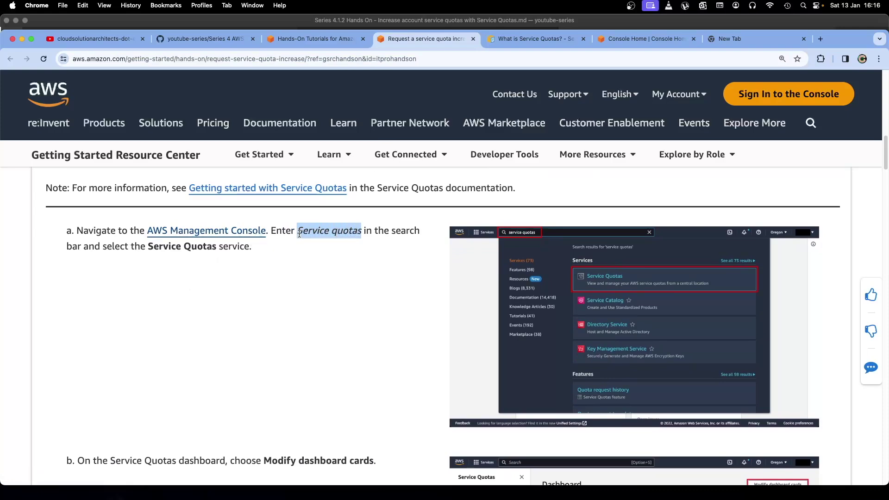
# Step: Search the AWS console for "Service quotas", check the tutorial's instruction, and open the Service Quotas service
pyautogui.click(606, 39)
pyautogui.press('super+v')
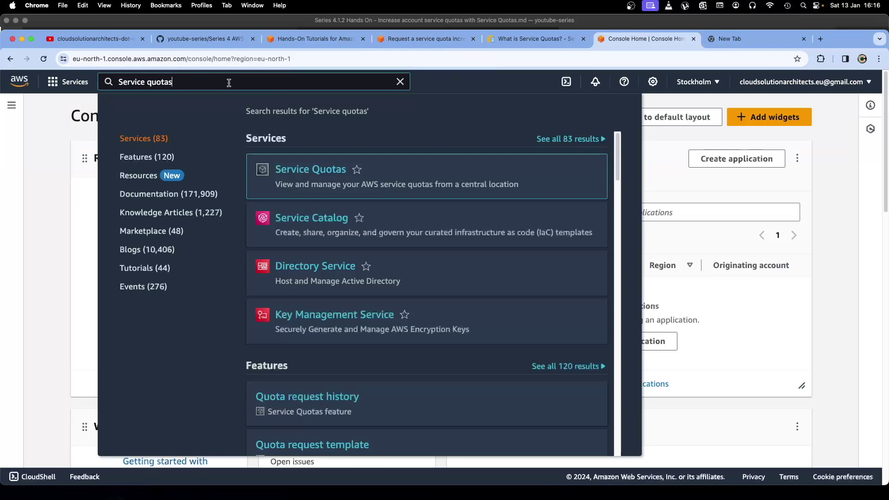
pyautogui.moveTo(286, 171)
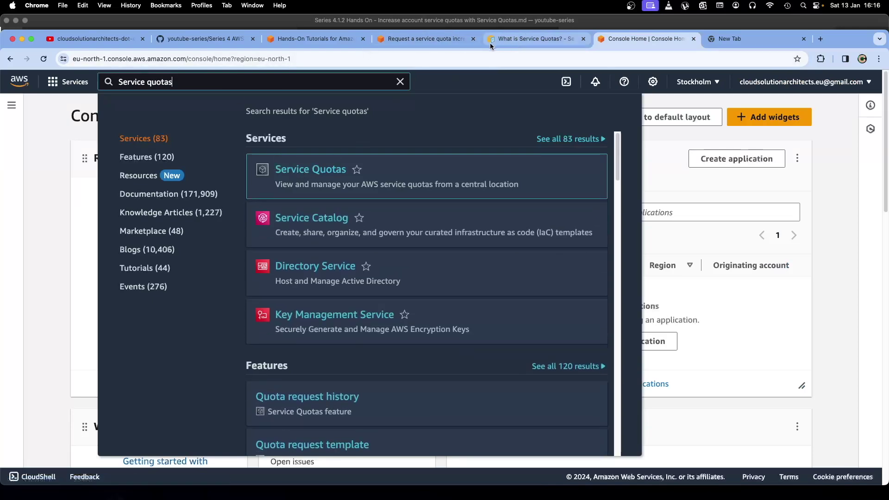
pyautogui.click(417, 40)
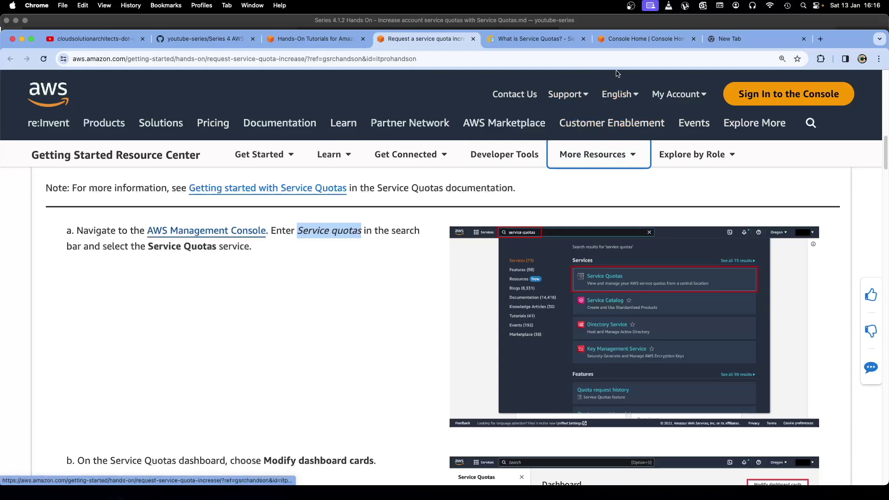
pyautogui.click(624, 38)
pyautogui.click(320, 175)
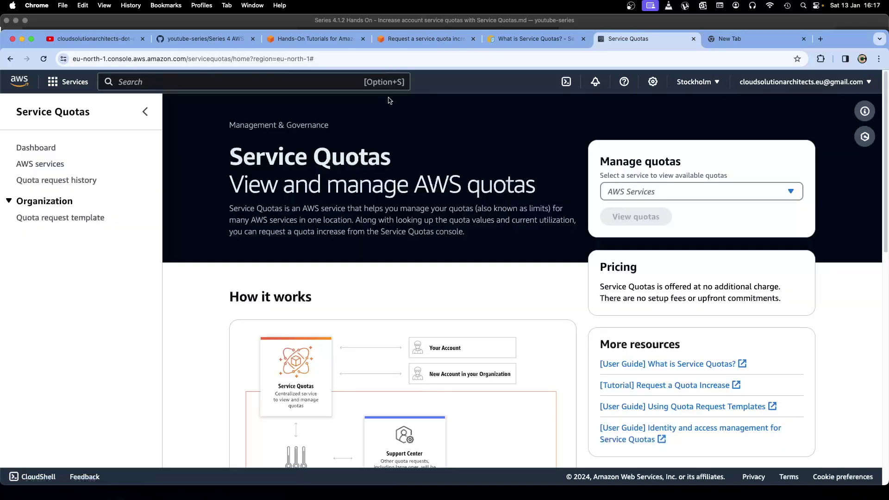
# Step: Read instruction b of Step 2 in the quota increase tutorial and open the Service Quotas dashboard in the AWS console
pyautogui.click(335, 38)
pyautogui.click(428, 39)
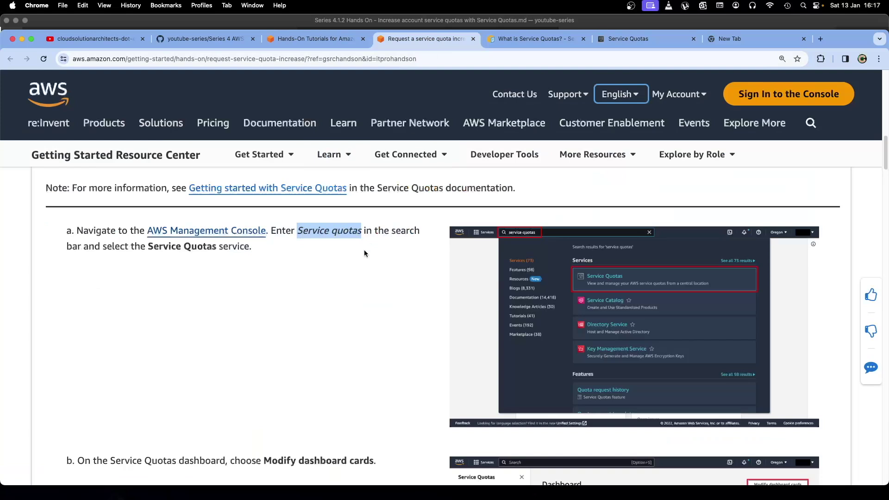
pyautogui.scroll(-5, 349, 266)
pyautogui.scroll(-3, 349, 269)
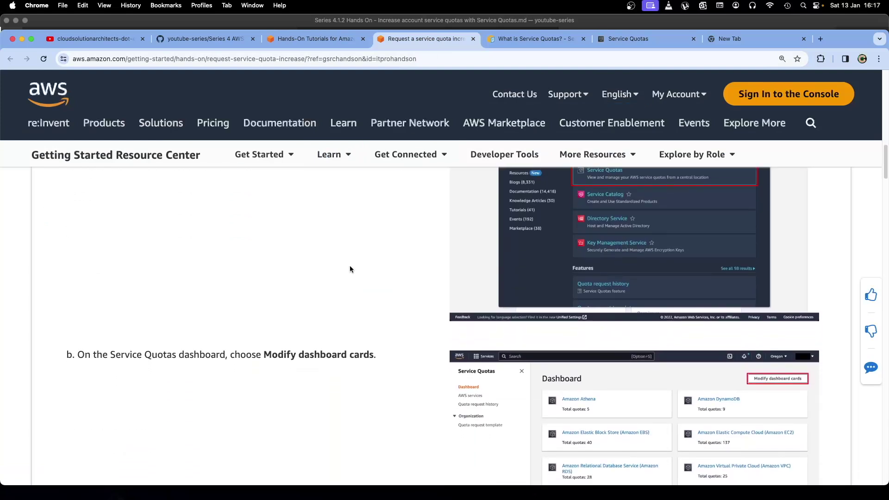
pyautogui.scroll(-1, 357, 282)
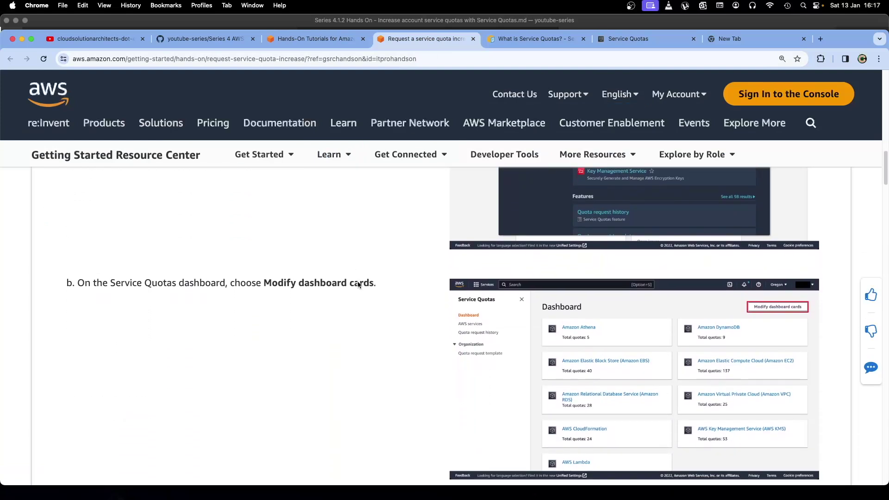
pyautogui.click(621, 39)
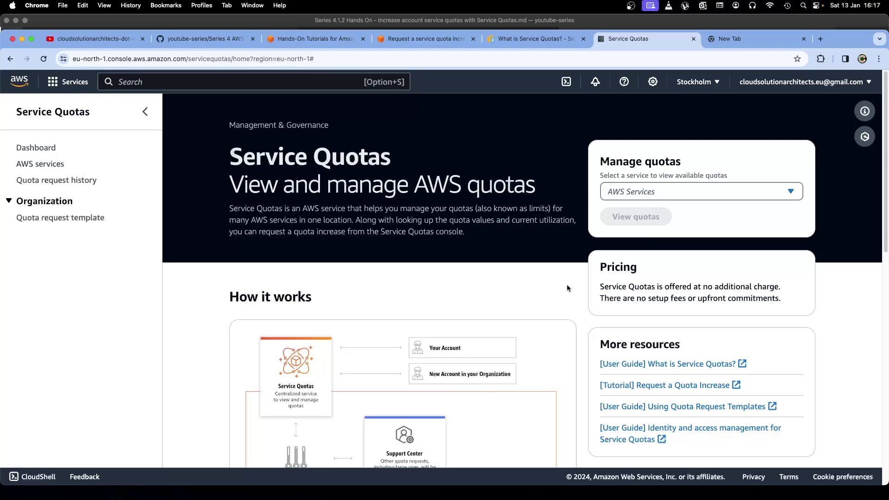
pyautogui.click(43, 150)
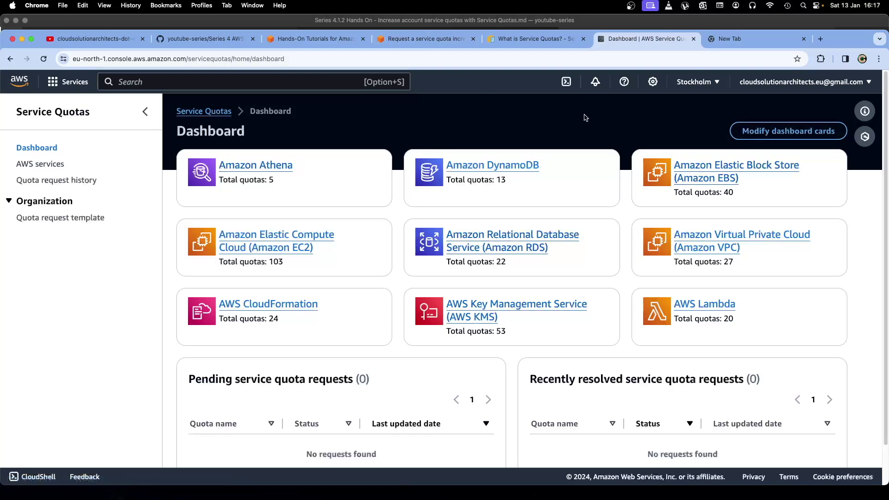
# Step: Compare the tutorial's dashboard screenshot with the console's dashboard cards and read instructions b and c on modifying the cards
pyautogui.click(404, 41)
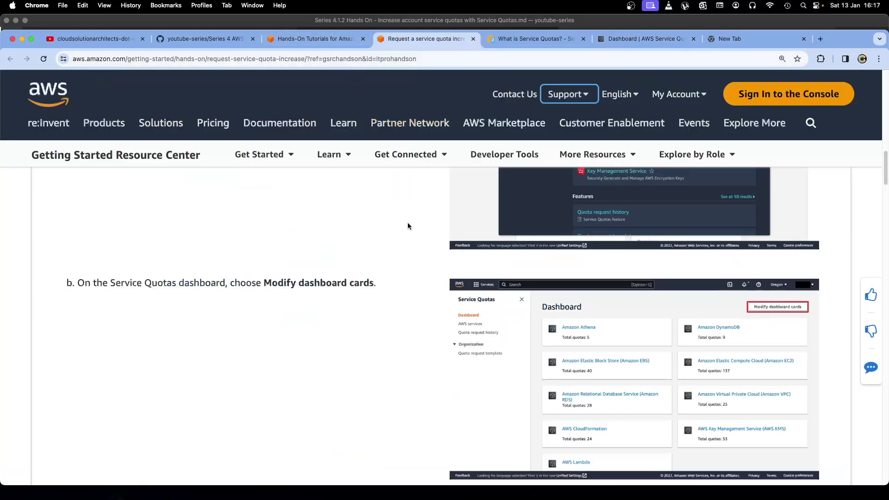
pyautogui.scroll(3, 407, 226)
pyautogui.scroll(-5, 411, 235)
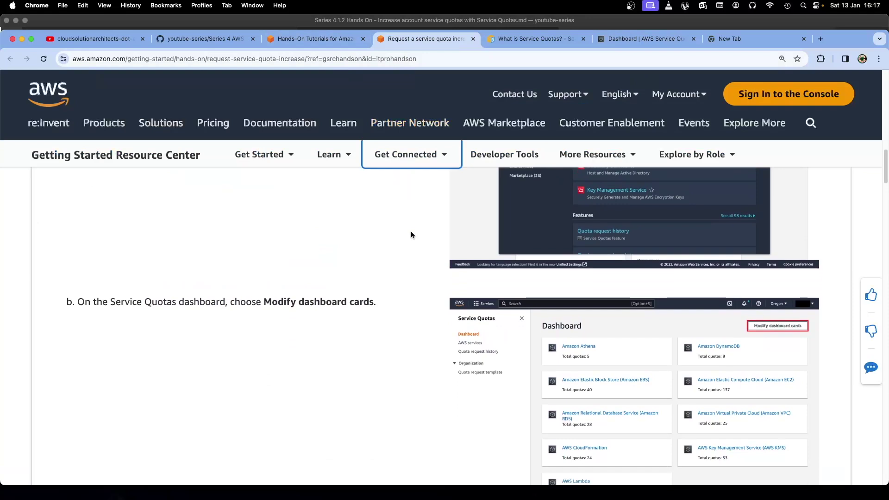
pyautogui.scroll(-1, 411, 234)
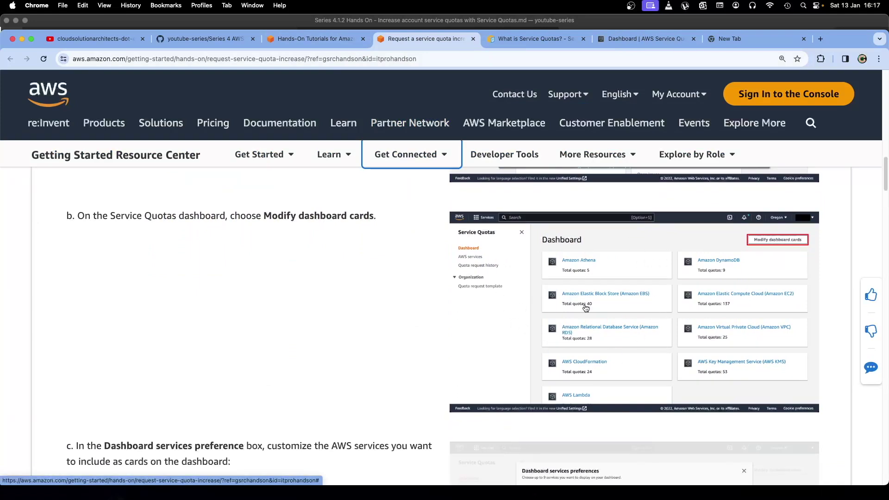
pyautogui.click(578, 155)
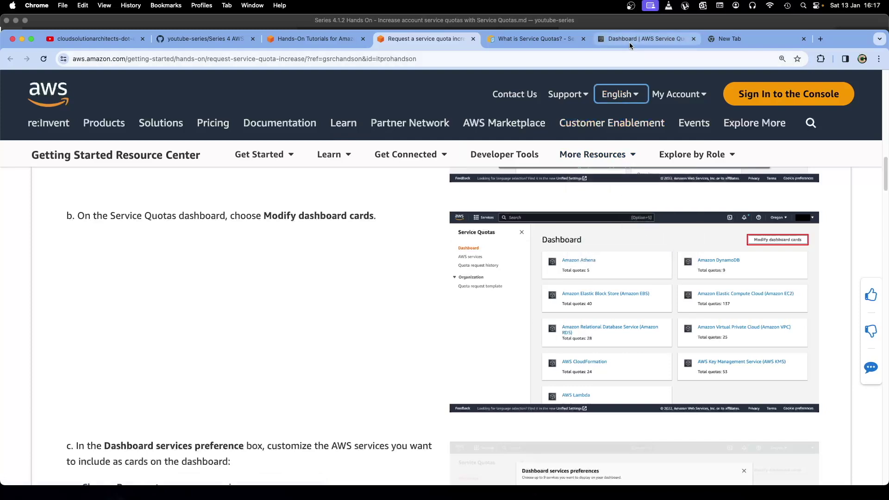
pyautogui.click(629, 41)
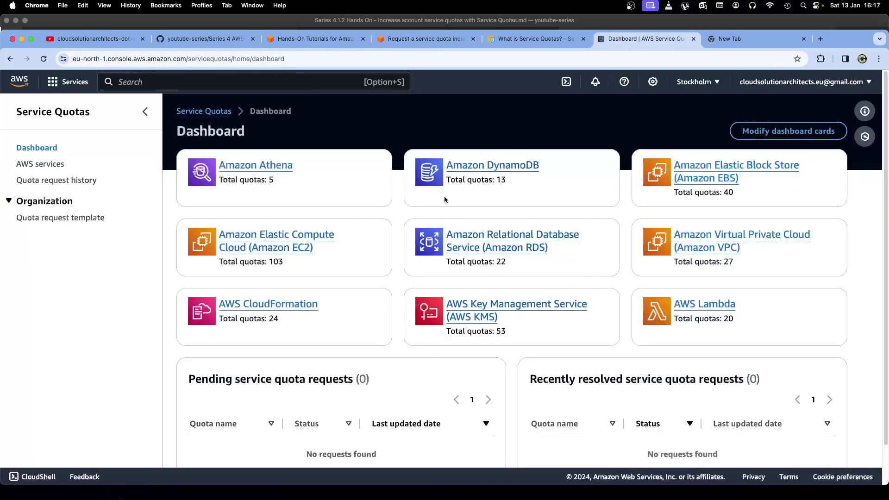
pyautogui.click(420, 40)
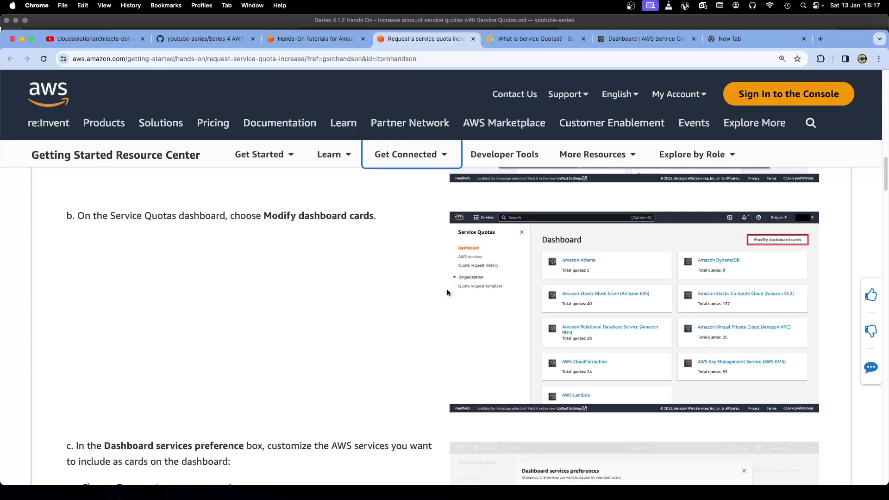
pyautogui.scroll(-5, 424, 283)
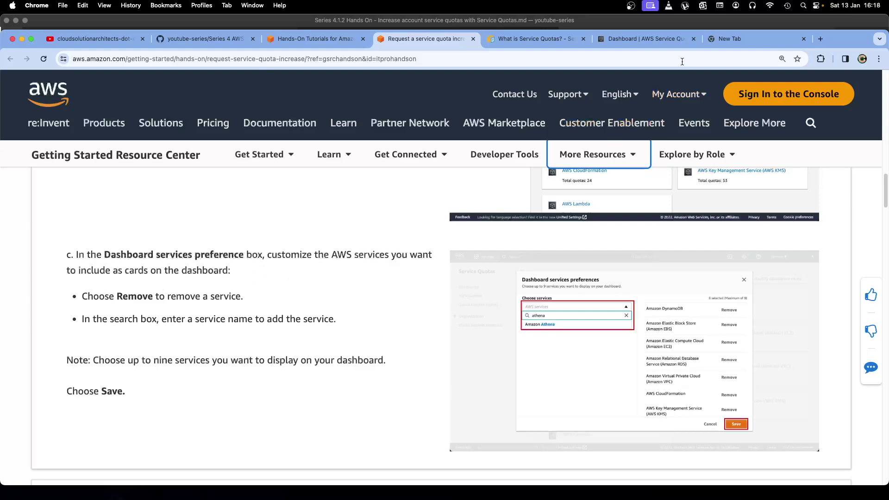
pyautogui.click(642, 40)
pyautogui.click(755, 133)
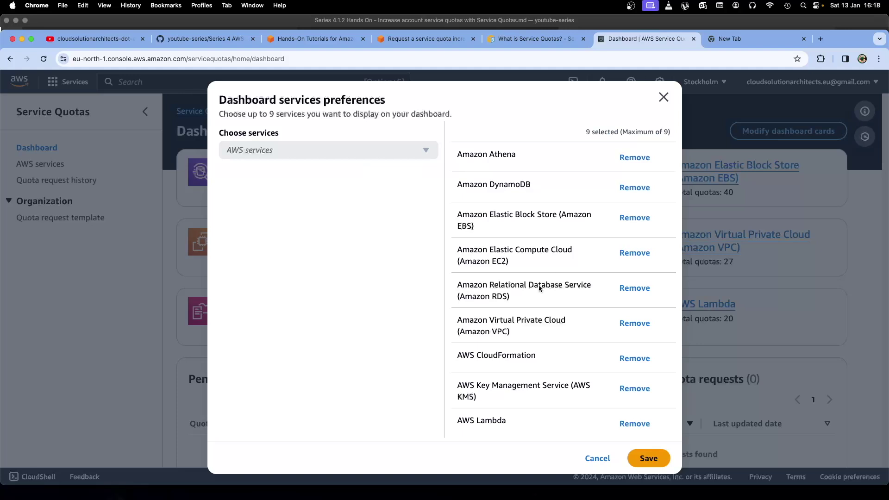
pyautogui.click(636, 161)
pyautogui.click(332, 171)
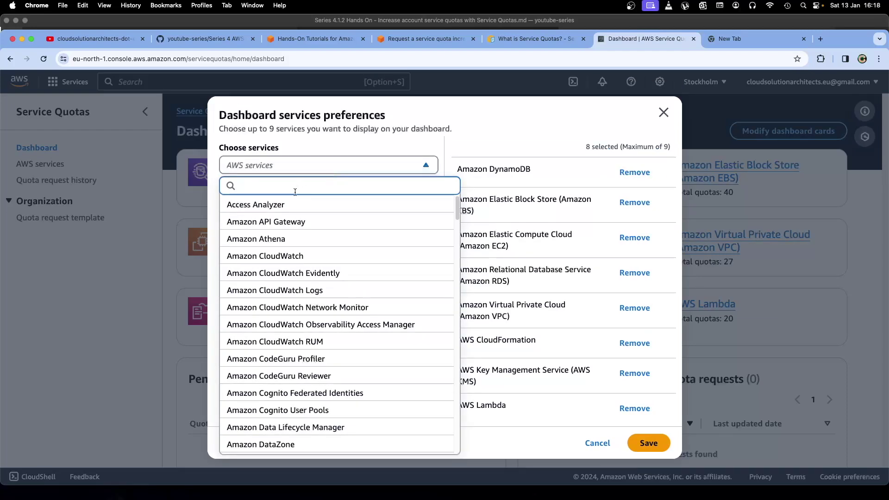
pyautogui.click(466, 149)
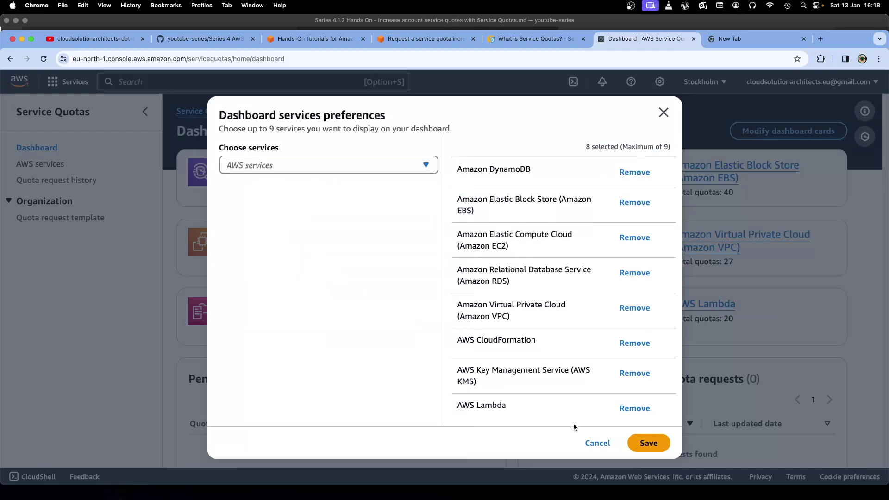
pyautogui.click(596, 443)
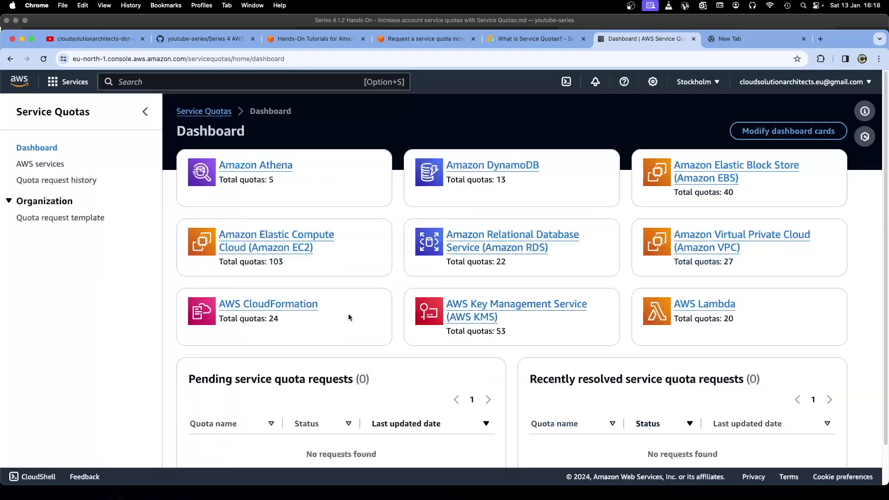
# Step: Check the tutorial's instruction c, remove and re-add Amazon Athena in the console's dashboard services preferences, and save them
pyautogui.click(396, 39)
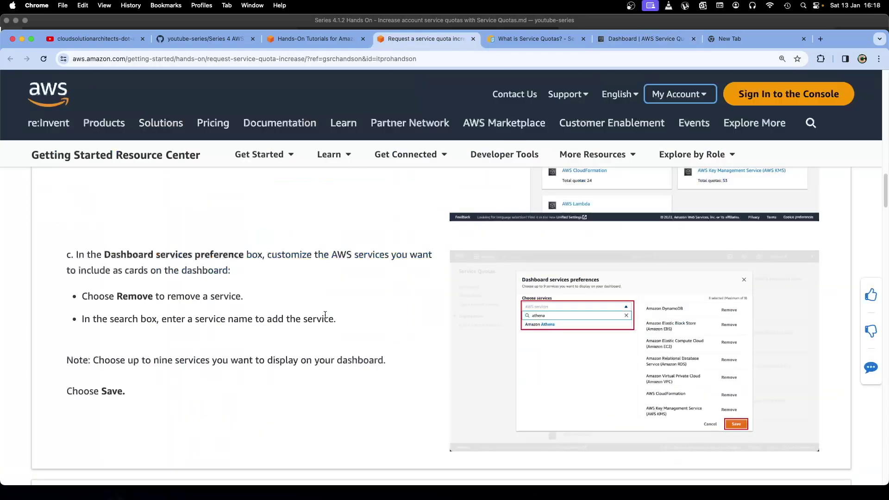
pyautogui.scroll(-1, 321, 326)
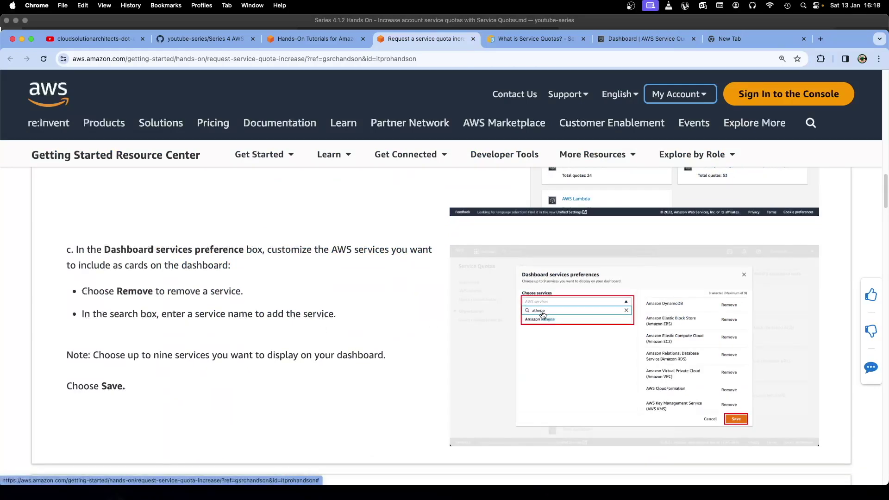
pyautogui.click(657, 41)
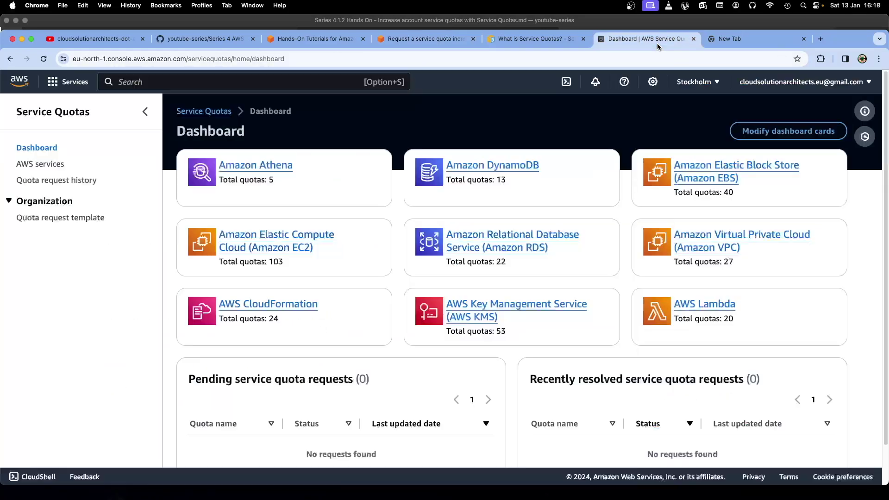
pyautogui.click(759, 131)
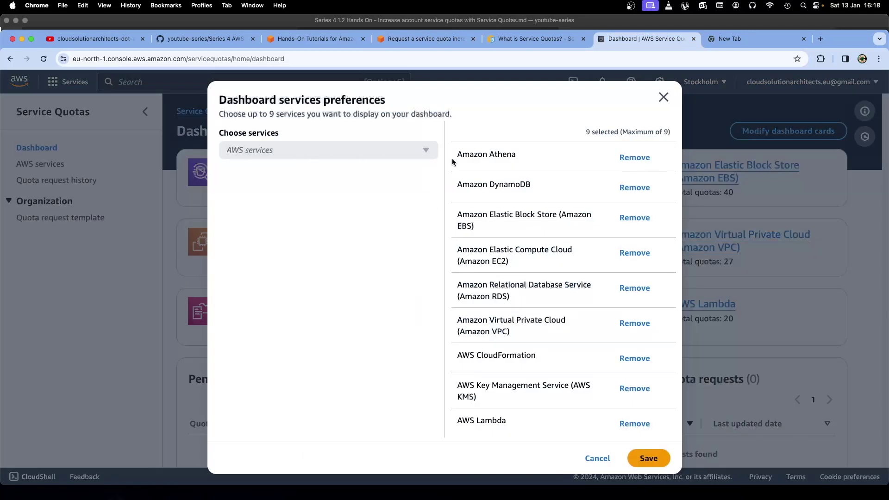
pyautogui.click(626, 159)
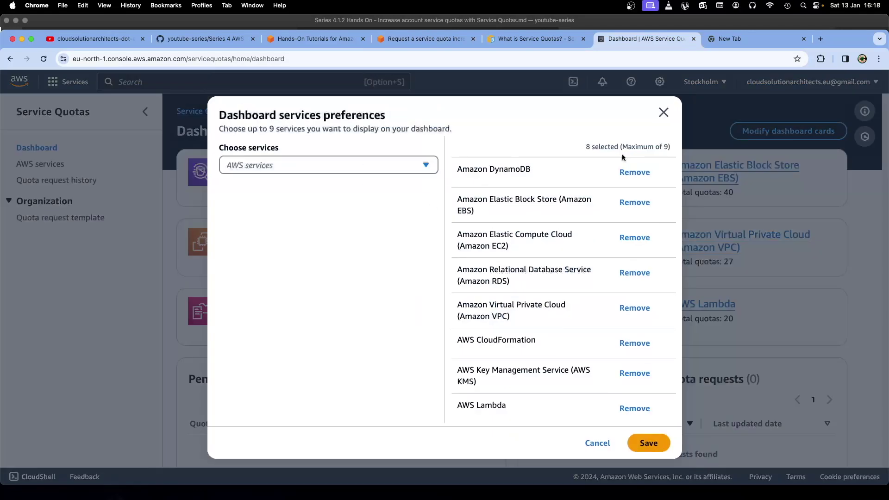
pyautogui.click(309, 169)
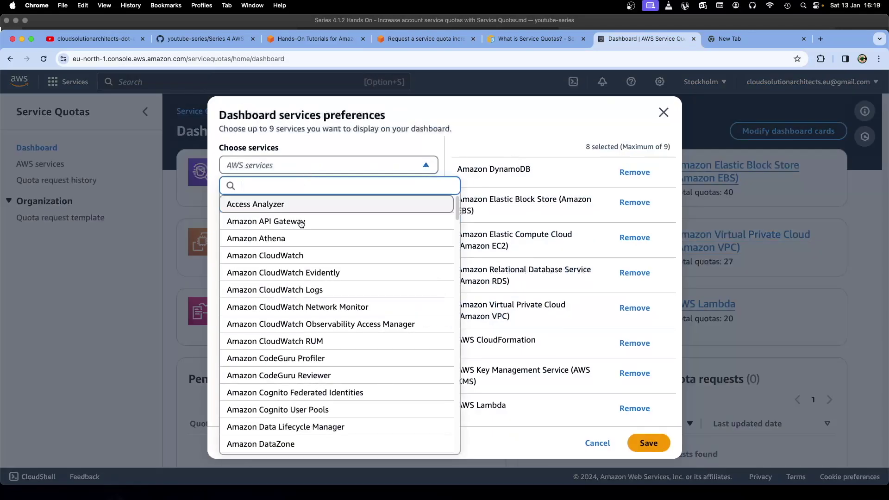
pyautogui.click(279, 247)
pyautogui.click(630, 458)
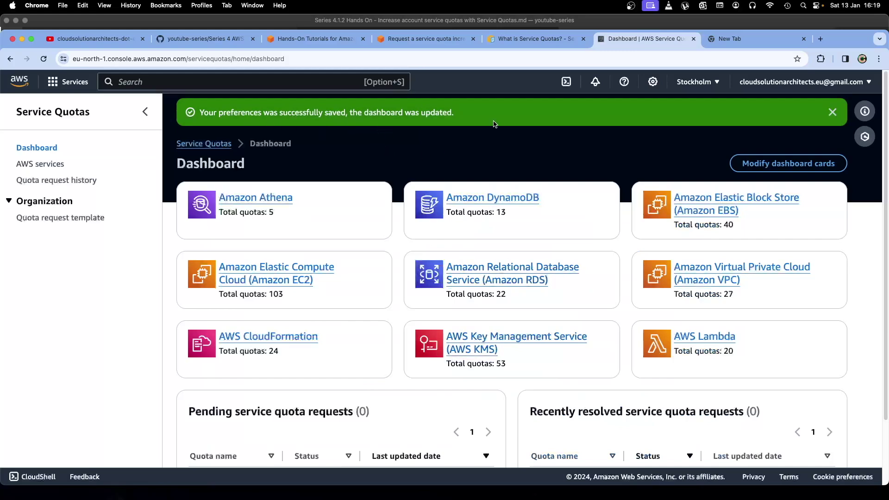
# Step: Return to the tutorial and read the introduction and instruction a of Step 3 on reviewing quotas for a service
pyautogui.click(426, 38)
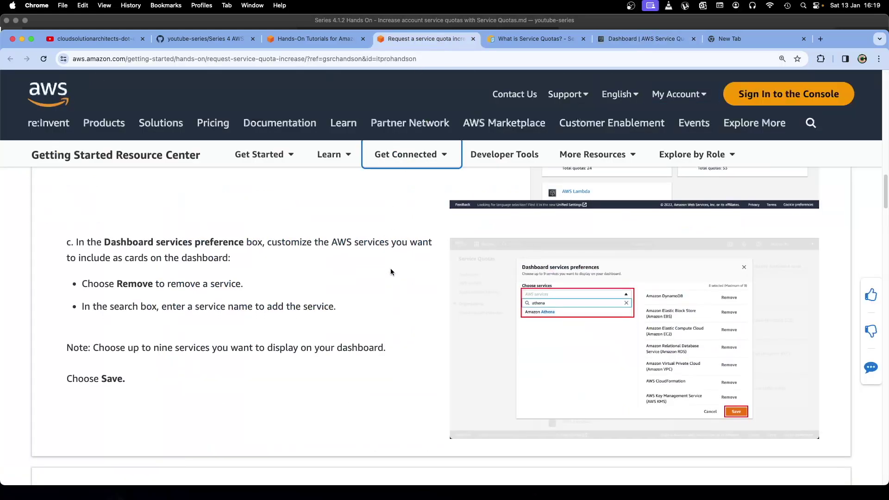
pyautogui.scroll(-8, 391, 303)
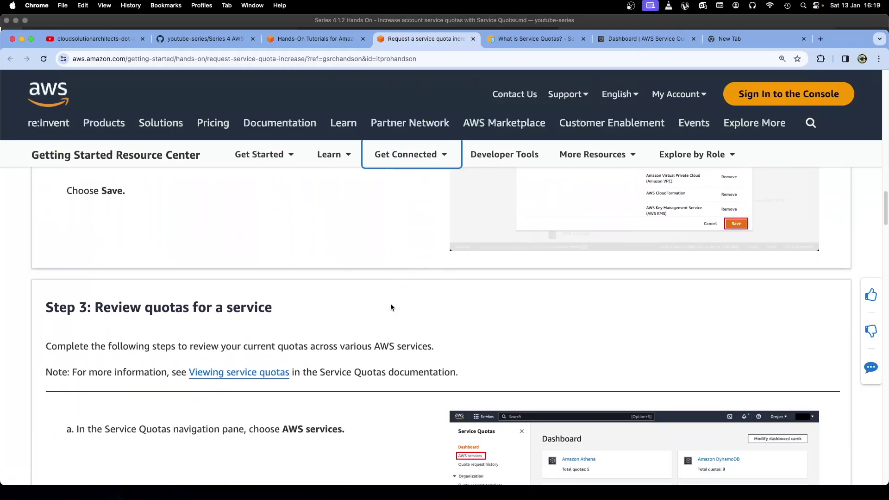
pyautogui.scroll(2, 390, 307)
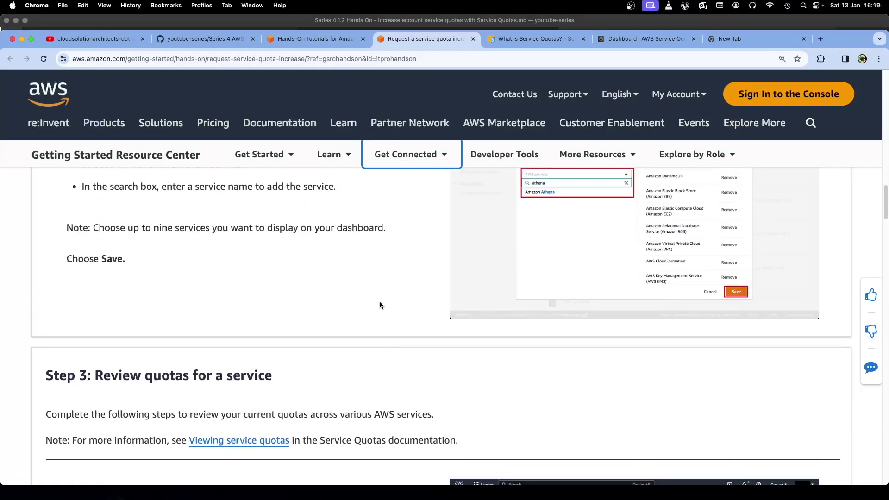
pyautogui.scroll(4, 380, 304)
pyautogui.scroll(-6, 380, 304)
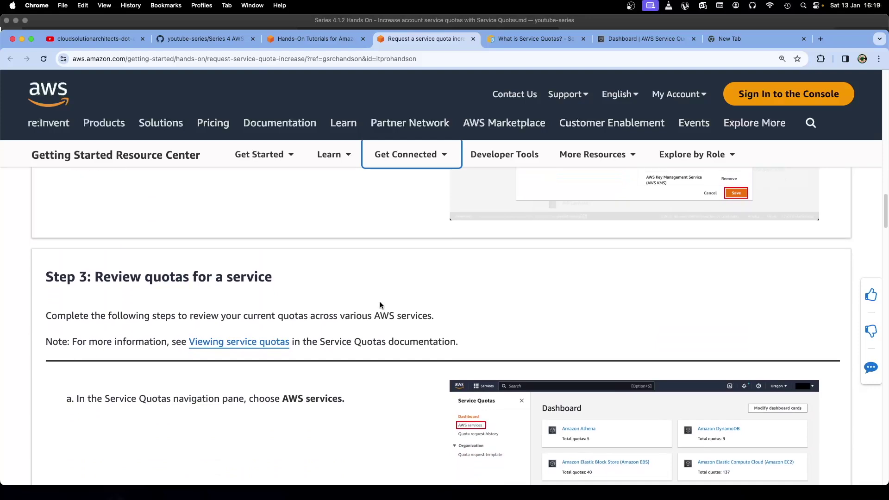
pyautogui.scroll(-3, 379, 304)
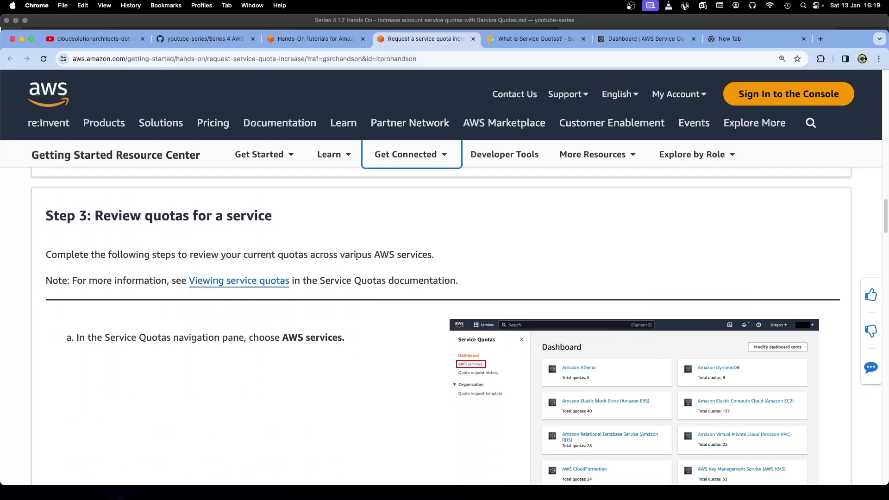
pyautogui.scroll(-2, 367, 287)
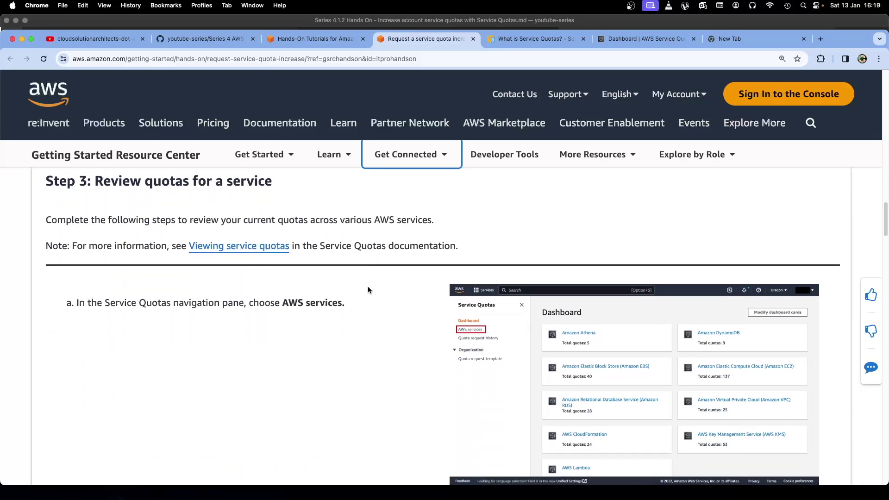
# Step: Open the "Viewing service quotas" documentation from Step 3 in a new tab and review its AWS Management Console and AWS CLI instructions
pyautogui.rightClick(260, 250)
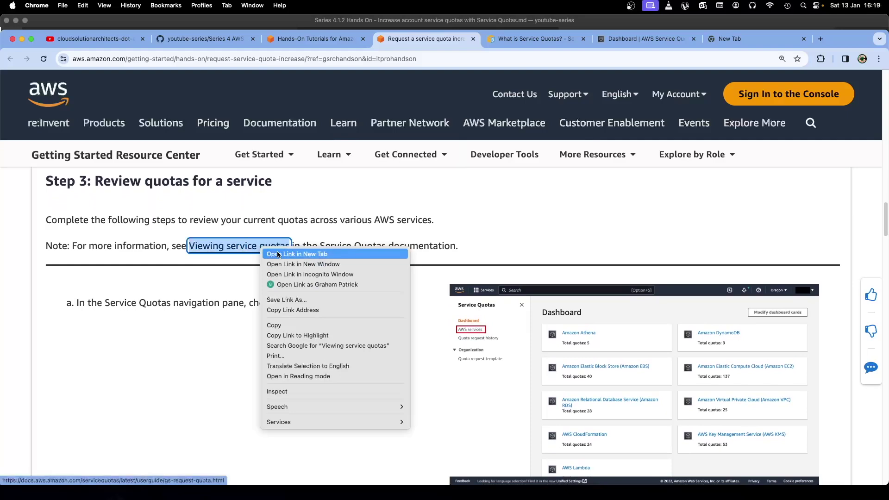
pyautogui.click(278, 253)
pyautogui.click(478, 42)
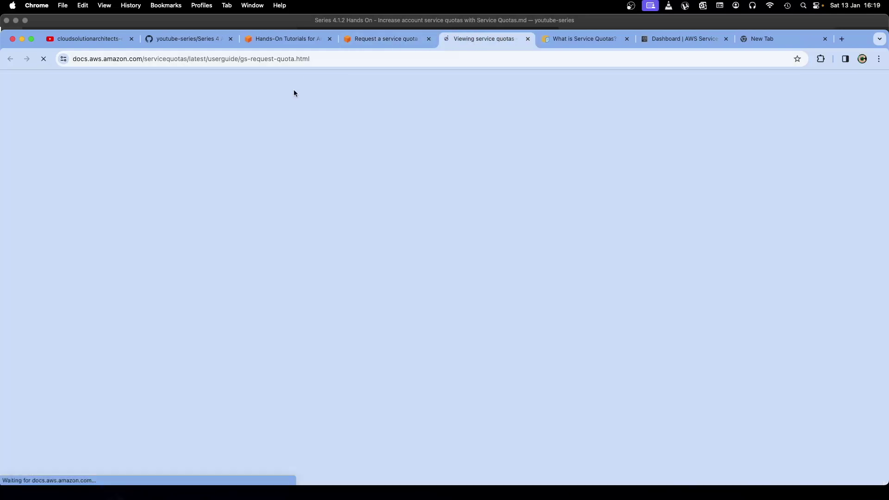
pyautogui.scroll(-2, 314, 272)
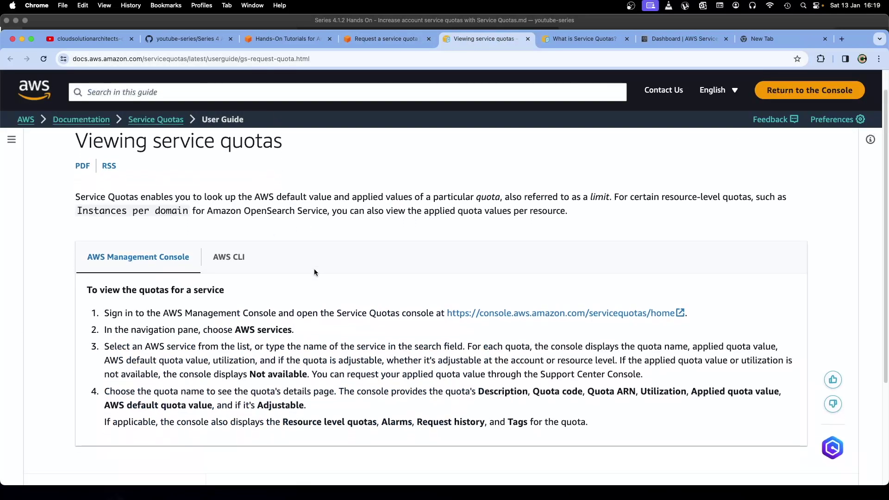
pyautogui.click(235, 231)
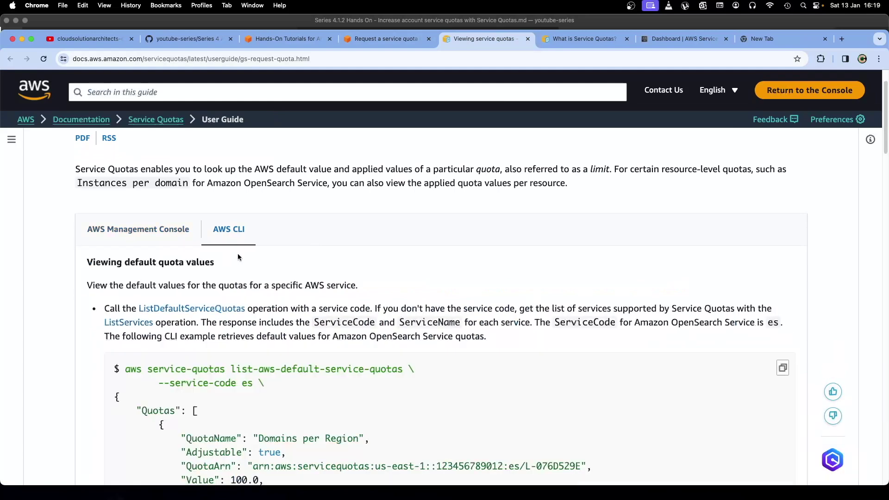
pyautogui.scroll(-3, 230, 281)
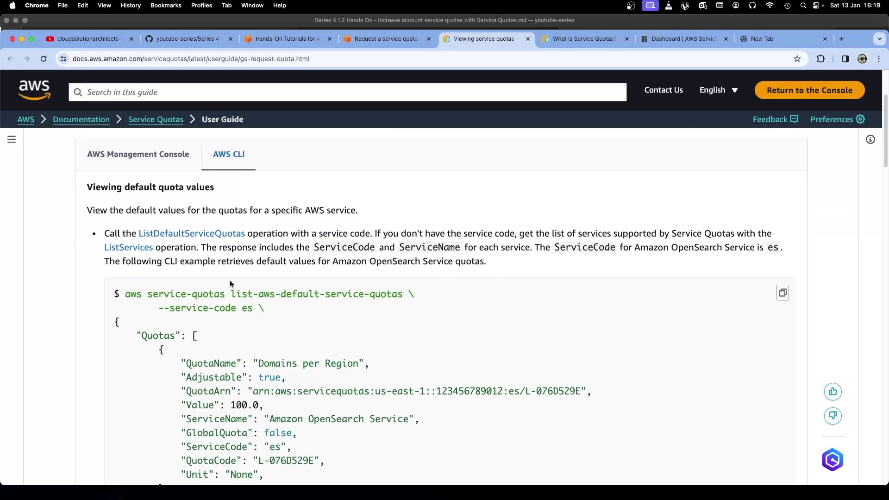
pyautogui.click(148, 160)
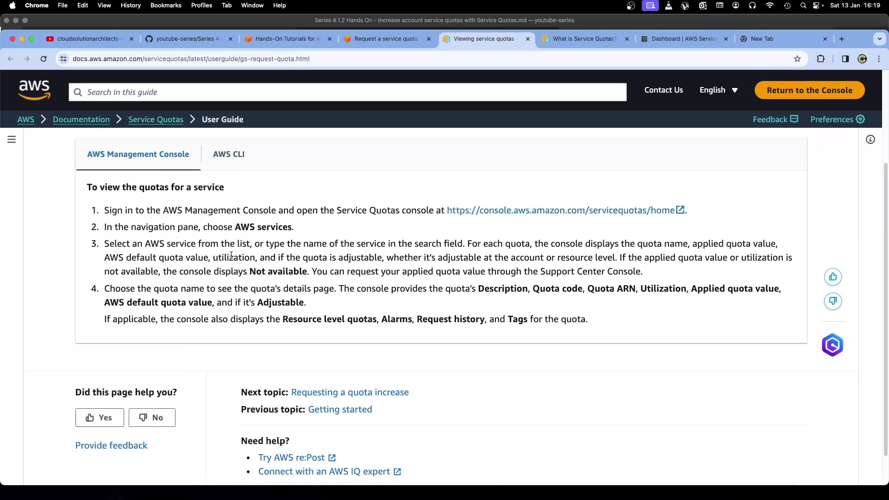
# Step: Show the AWS CLI instructions in the documentation and copy the command "aws service-quotas list-aws-default-service-quotas"
pyautogui.click(236, 160)
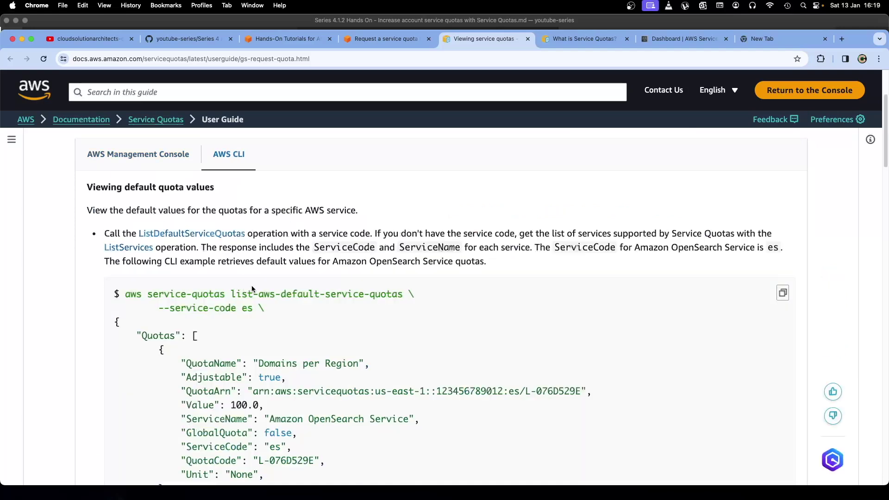
pyautogui.moveTo(127, 294)
pyautogui.mouseDown()
pyautogui.moveTo(402, 294)
pyautogui.moveTo(115, 295)
pyautogui.moveTo(147, 294)
pyautogui.moveTo(127, 296)
pyautogui.mouseUp()
pyautogui.click(398, 294)
pyautogui.rightClick(135, 297)
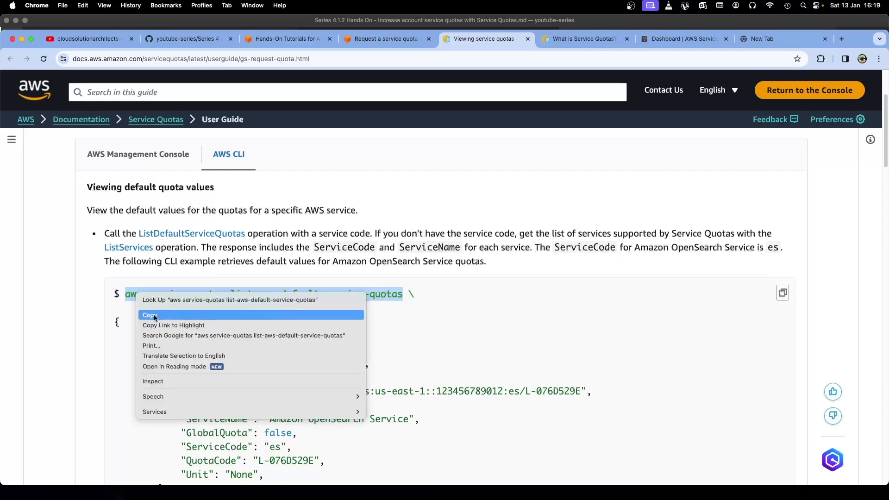
pyautogui.click(142, 315)
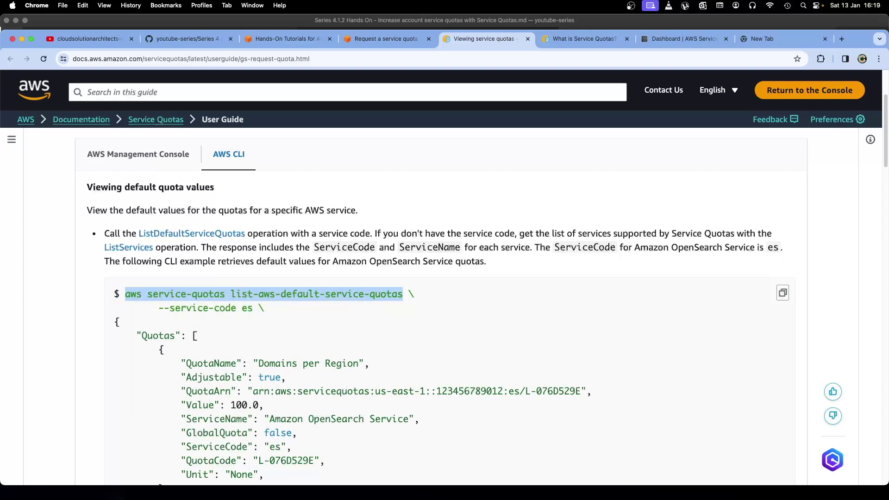
# Step: Switch to iTerm2, replace its window with a new one, and run "aws service-quotas list-aws-default-service-quotas" there before moving the terminal aside
pyautogui.hotkey('alt', 'space')
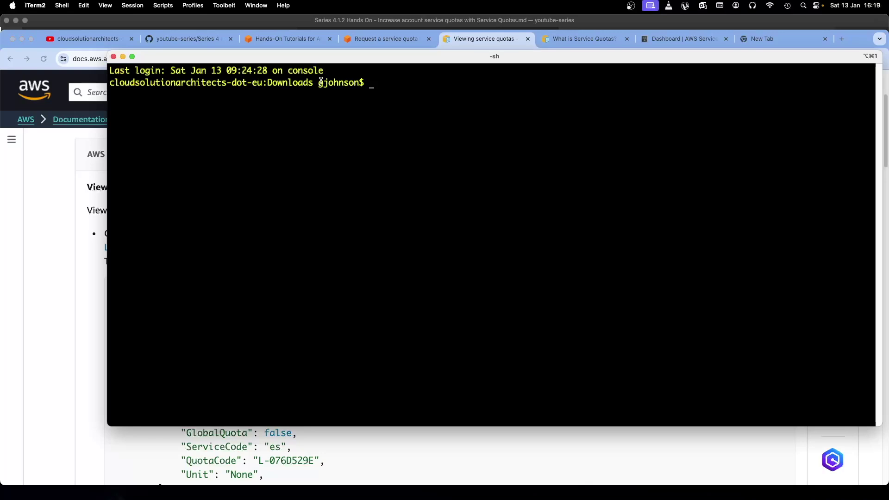
pyautogui.moveTo(326, 58); pyautogui.dragTo(308, 76)
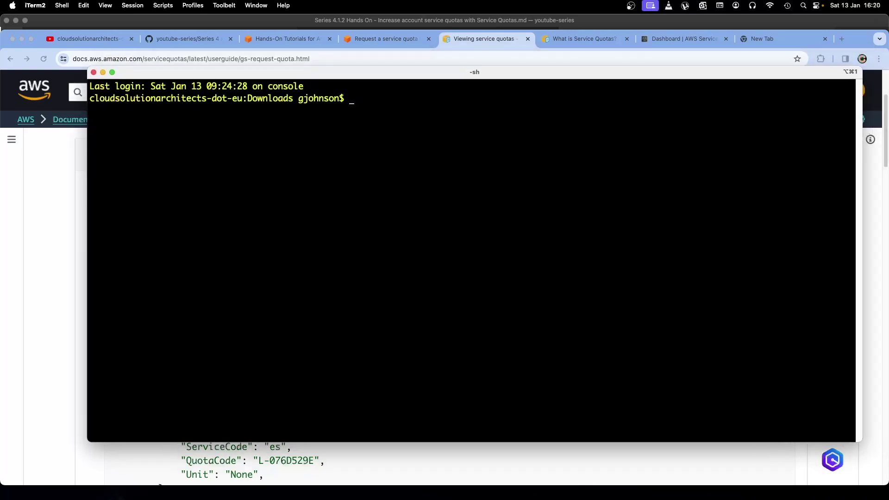
pyautogui.press('super+n')
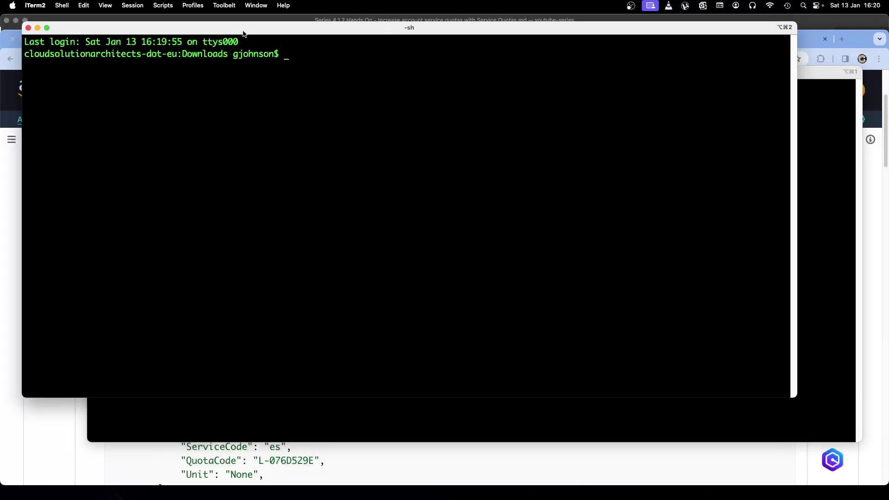
pyautogui.moveTo(244, 36); pyautogui.dragTo(267, 94)
pyautogui.click(94, 72)
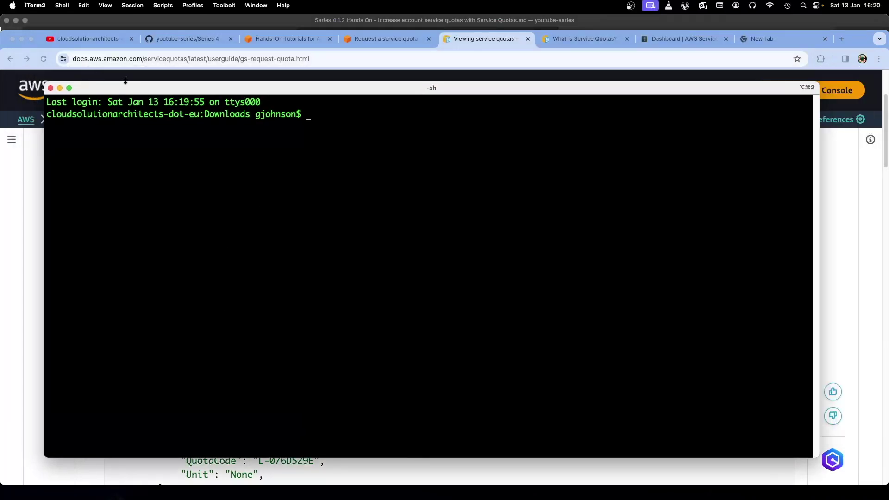
pyautogui.click(346, 275)
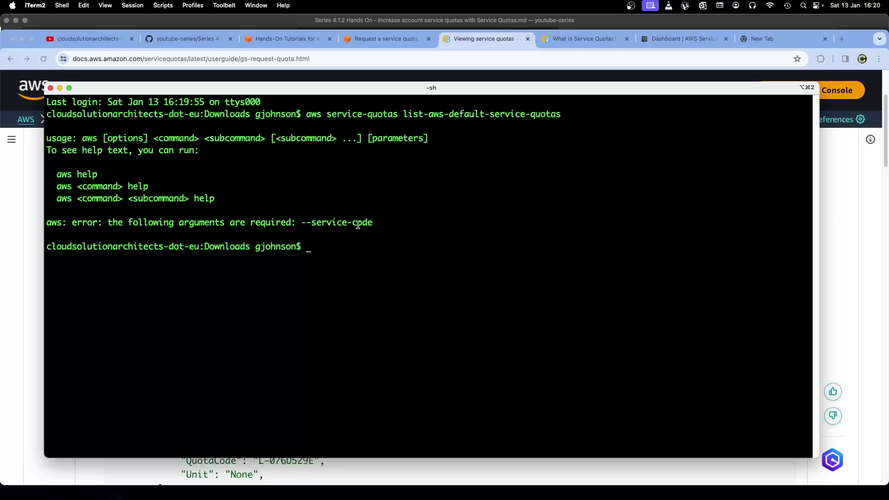
pyautogui.moveTo(386, 89); pyautogui.dragTo(0, 87)
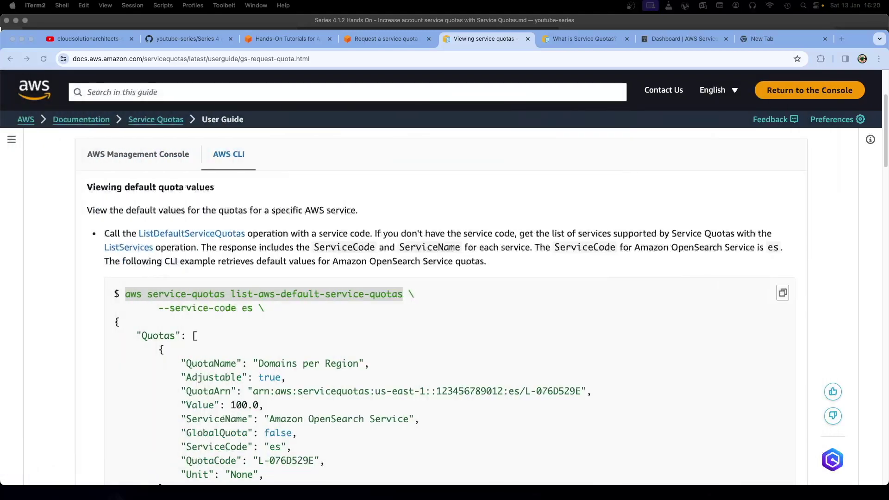
# Step: Examine the parts of the documentation's CLI example: the service-quotas command, its list-aws-default-service-quotas subcommand, and the --service-code es argument
pyautogui.click(148, 304)
pyautogui.moveTo(252, 310); pyautogui.dragTo(123, 294)
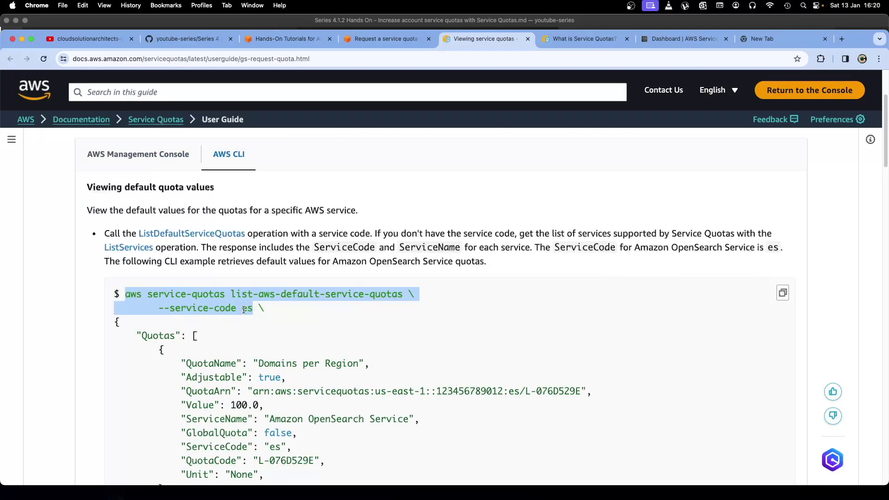
pyautogui.click(161, 294)
pyautogui.moveTo(126, 294)
pyautogui.mouseDown()
pyautogui.moveTo(151, 295)
pyautogui.moveTo(141, 295)
pyautogui.mouseUp()
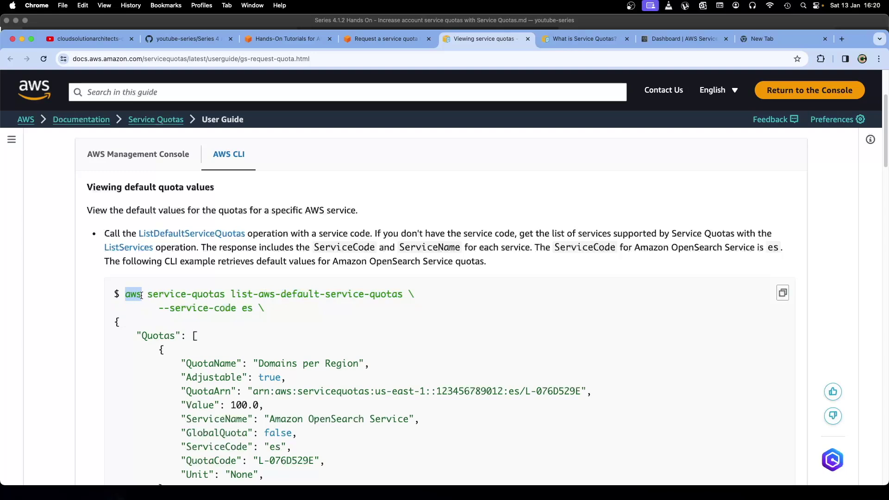
pyautogui.moveTo(141, 296); pyautogui.dragTo(225, 295)
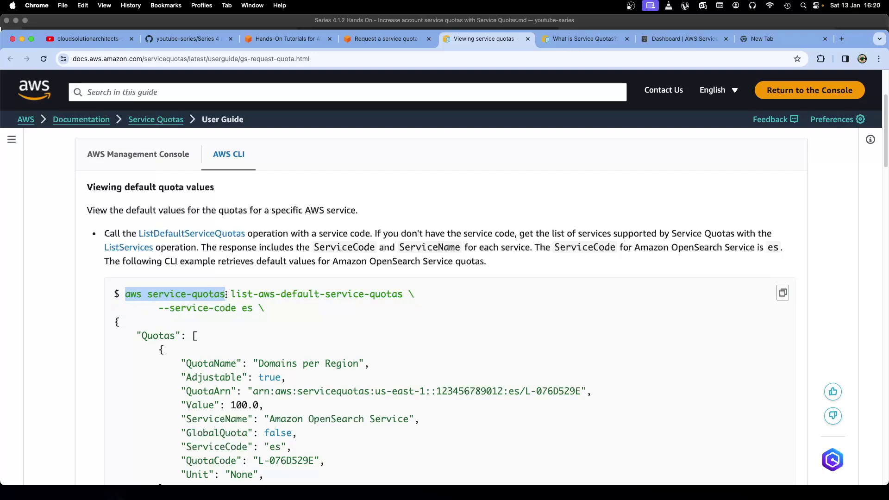
pyautogui.moveTo(226, 294); pyautogui.dragTo(401, 295)
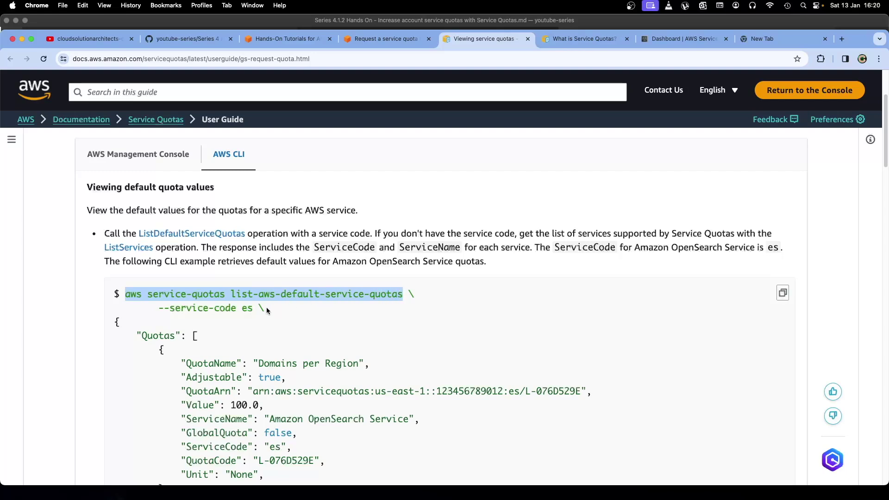
pyautogui.click(236, 308)
pyautogui.moveTo(160, 308); pyautogui.dragTo(252, 308)
pyautogui.click(255, 310)
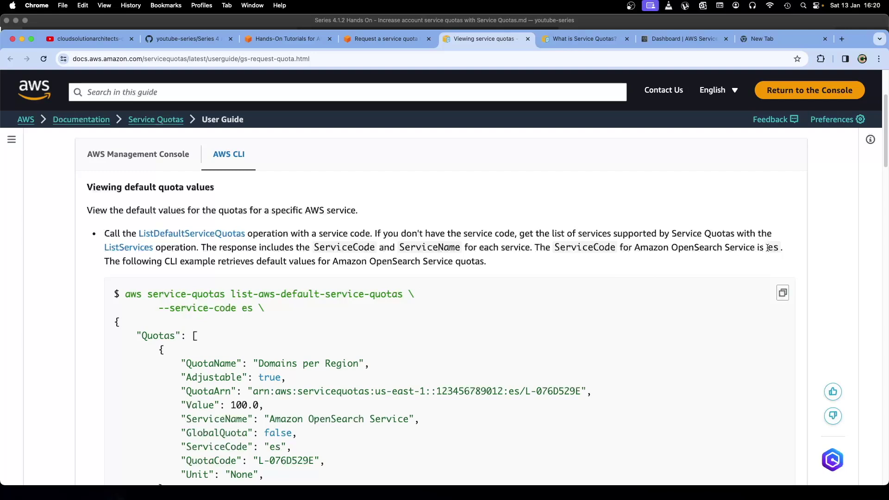
# Step: Copy the full example command including "--service-code es" and run it in the iTerm2 terminal
pyautogui.moveTo(252, 309); pyautogui.dragTo(124, 295)
pyautogui.rightClick(136, 296)
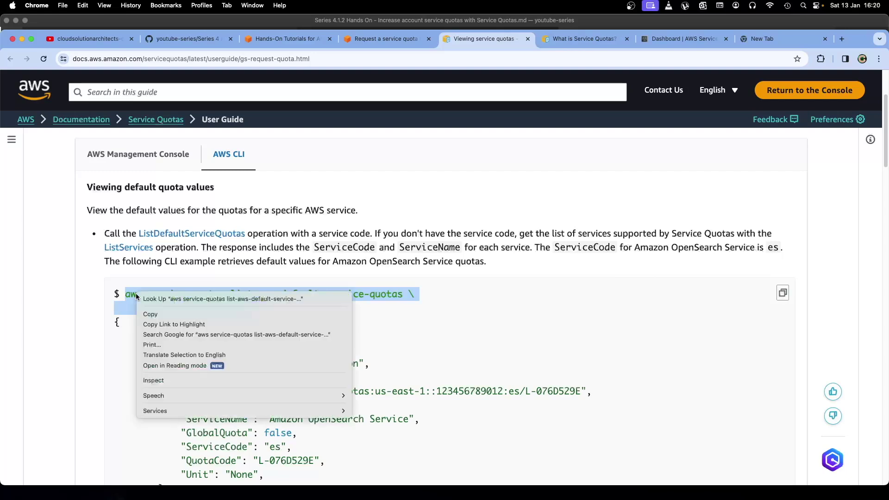
pyautogui.click(151, 314)
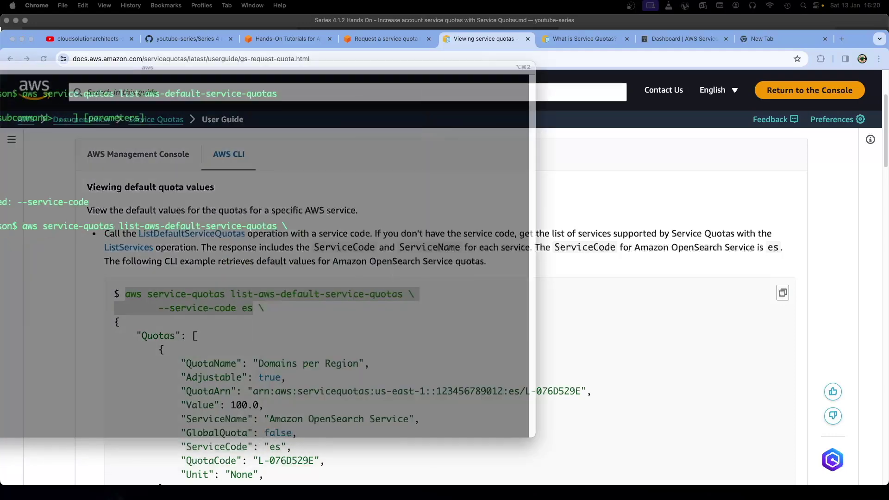
pyautogui.moveTo(1, 69); pyautogui.dragTo(308, 69)
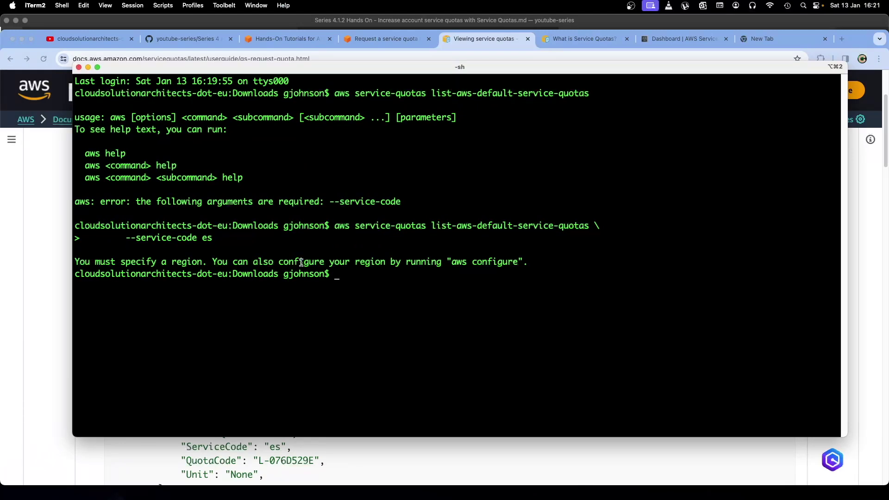
# Step: Read the region message in the terminal, copy "aws configure" from it and run that command at the prompt
pyautogui.moveTo(76, 262); pyautogui.dragTo(525, 261)
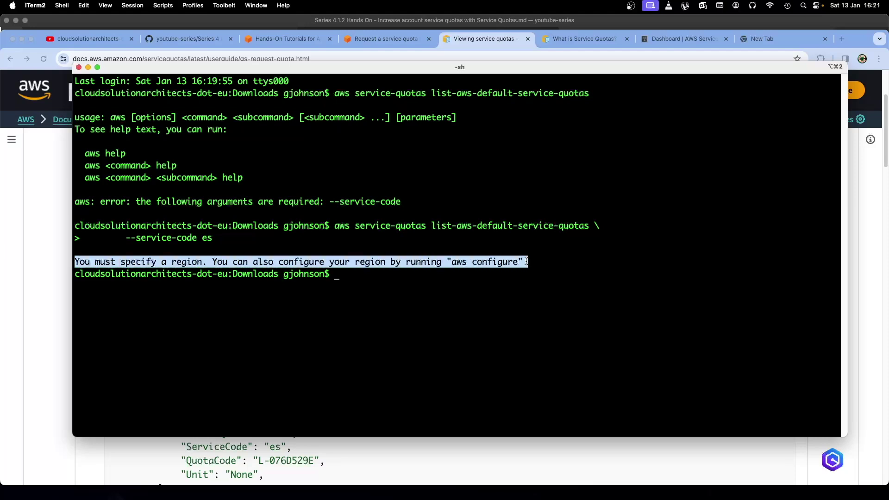
pyautogui.click(525, 261)
pyautogui.moveTo(451, 261); pyautogui.dragTo(517, 262)
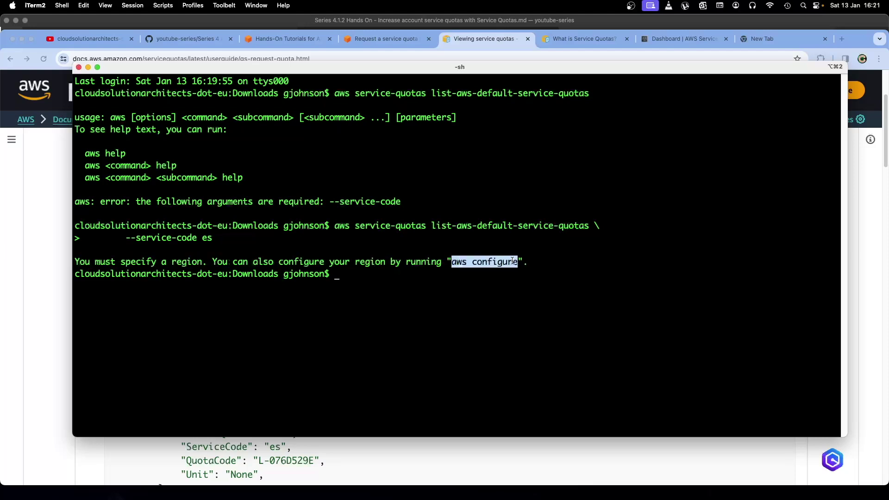
pyautogui.rightClick(513, 261)
pyautogui.click(521, 290)
pyautogui.click(371, 272)
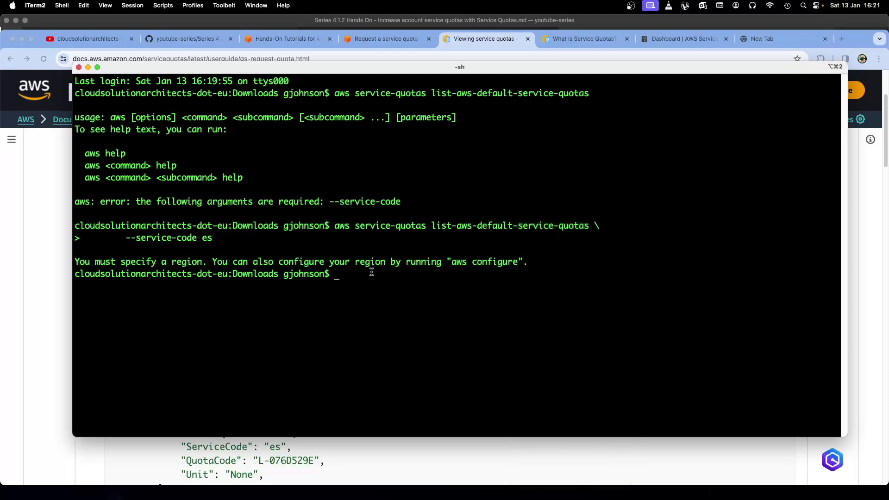
pyautogui.rightClick(372, 272)
pyautogui.click(385, 312)
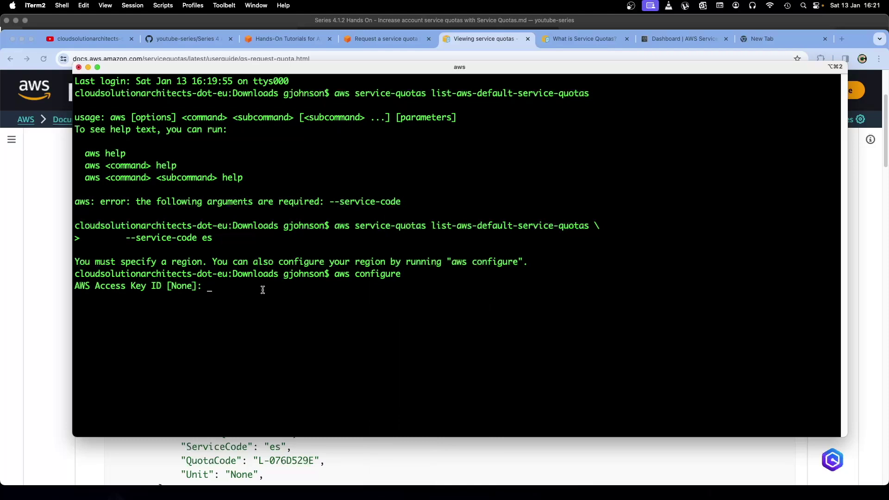
# Step: Cancel the AWS configuration at the access key prompt, move the terminal aside and return to Chrome
pyautogui.moveTo(407, 273); pyautogui.dragTo(76, 261)
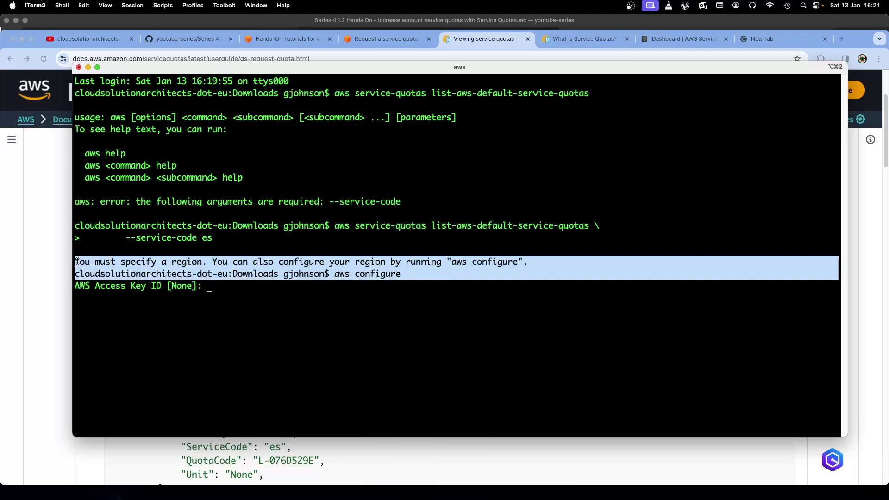
pyautogui.click(210, 286)
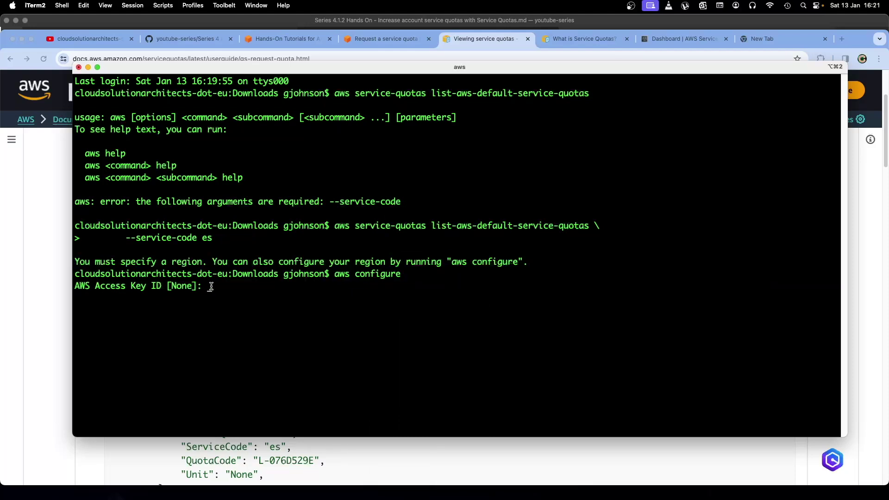
pyautogui.hotkey('ctrl', 'c')
pyautogui.press('Return')
pyautogui.press('Return')
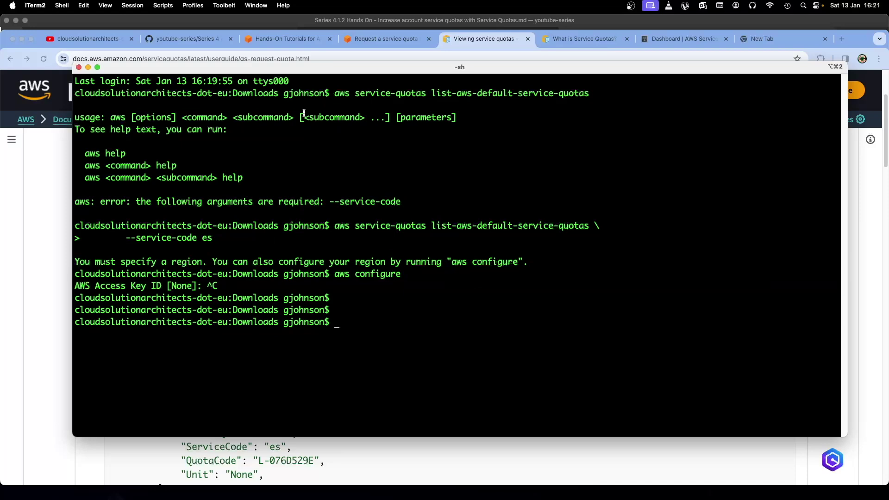
pyautogui.moveTo(311, 68); pyautogui.dragTo(0, 116)
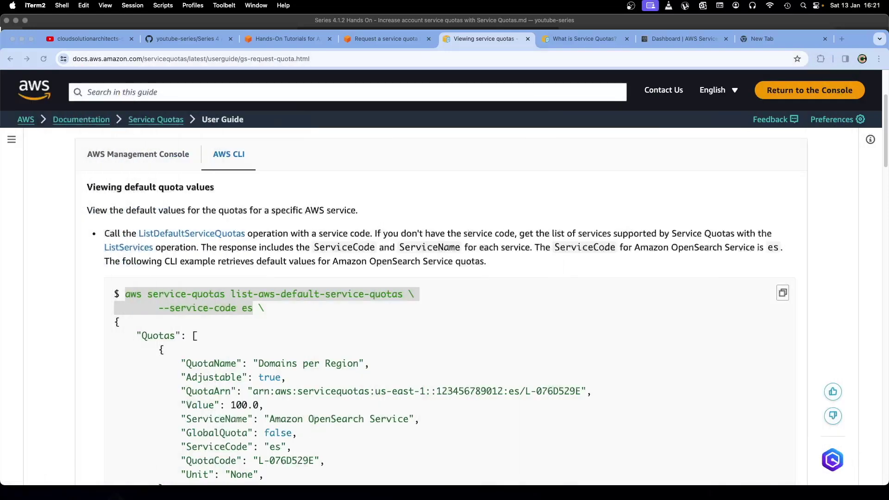
pyautogui.press('super+Tab')
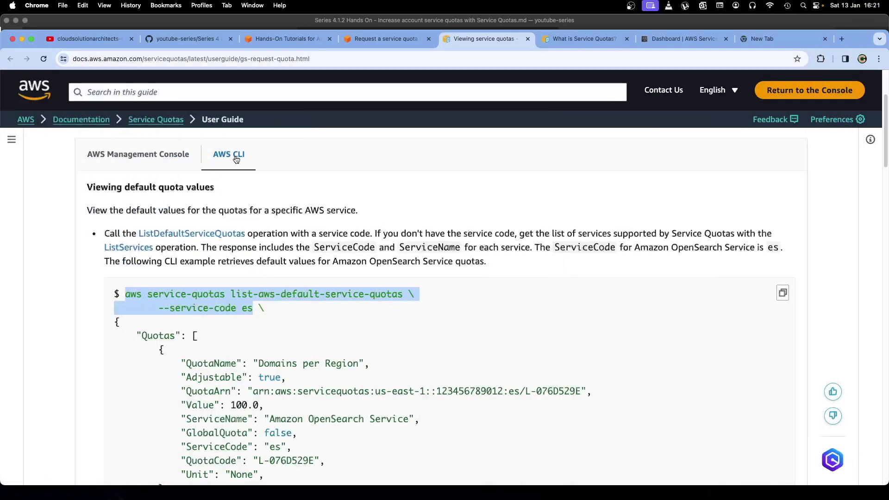
# Step: Recheck the documentation's AWS Management Console instructions and the tutorial's instruction a, and open the AWS services list in the Service Quotas console
pyautogui.click(171, 158)
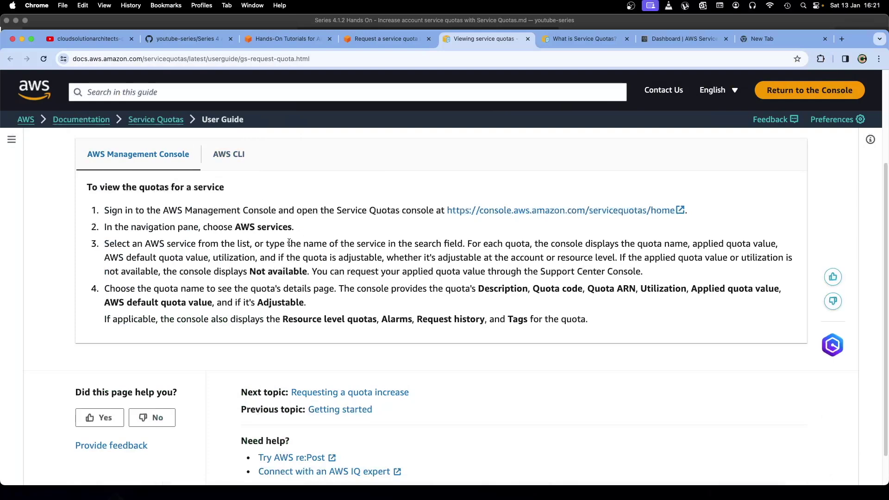
pyautogui.click(404, 40)
pyautogui.scroll(-2, 347, 330)
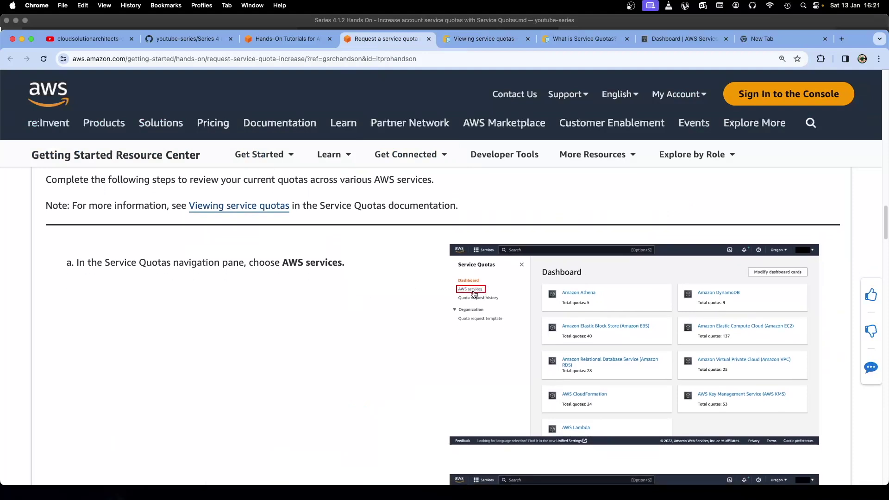
pyautogui.click(623, 98)
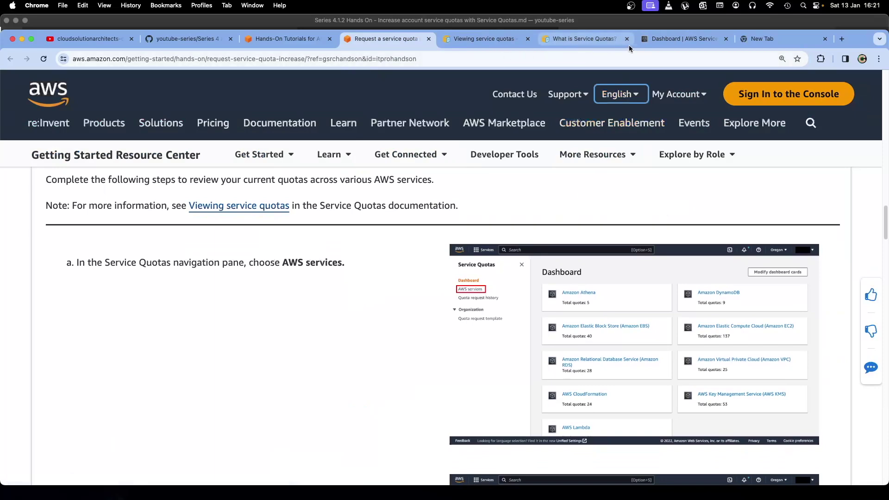
pyautogui.click(661, 41)
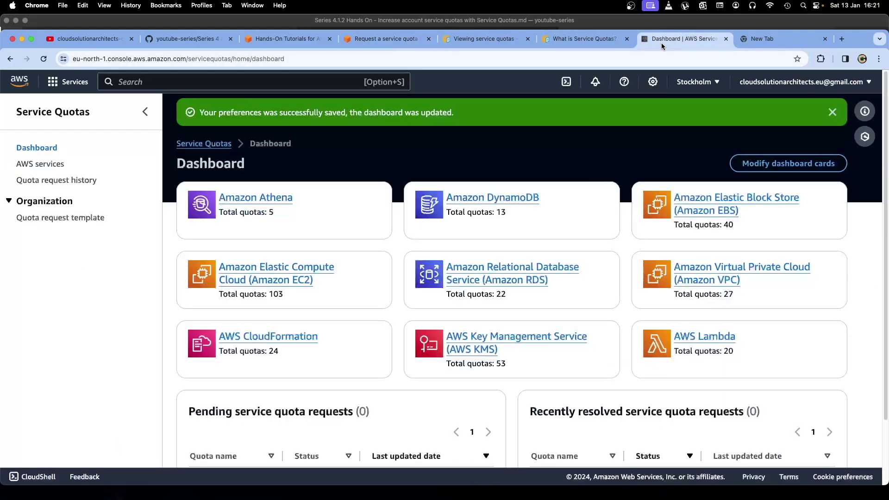
pyautogui.click(49, 167)
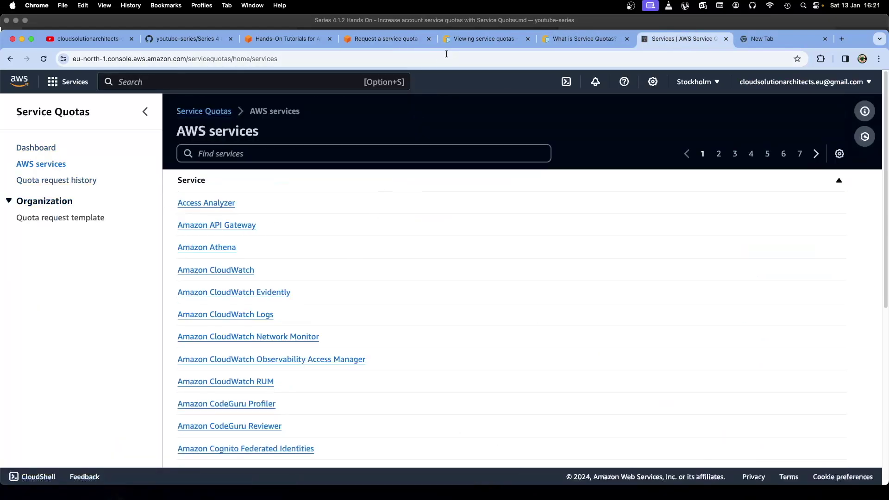
# Step: Return to the tutorial and read instructions b and c of Step 3 on selecting a service and viewing its quota values
pyautogui.click(386, 39)
pyautogui.scroll(-5, 379, 317)
pyautogui.scroll(-2, 376, 346)
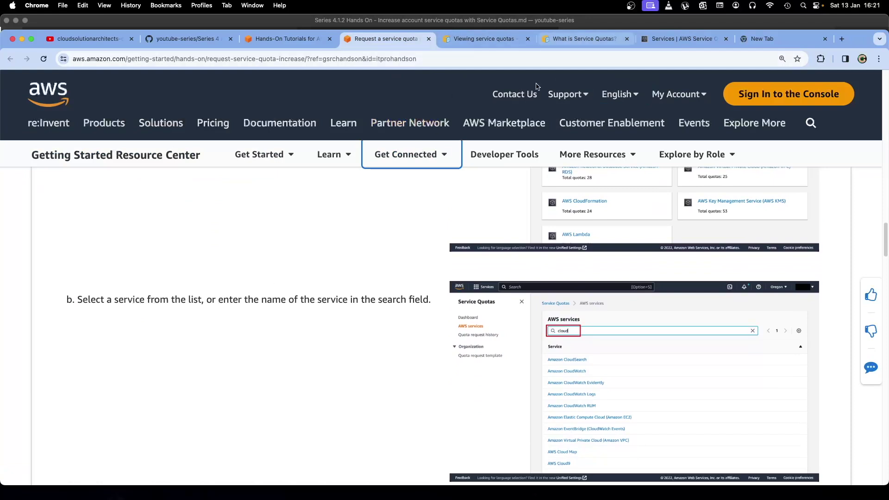
pyautogui.scroll(-2, 334, 310)
pyautogui.scroll(-1, 334, 309)
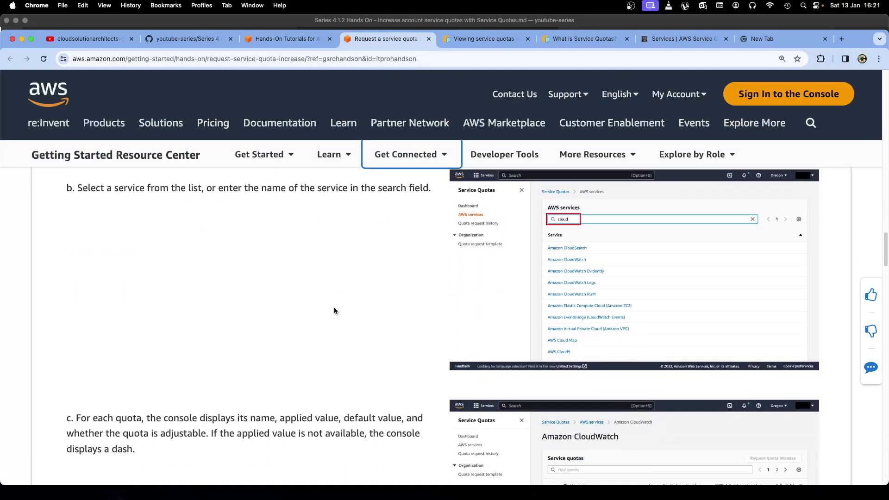
pyautogui.scroll(-2, 334, 310)
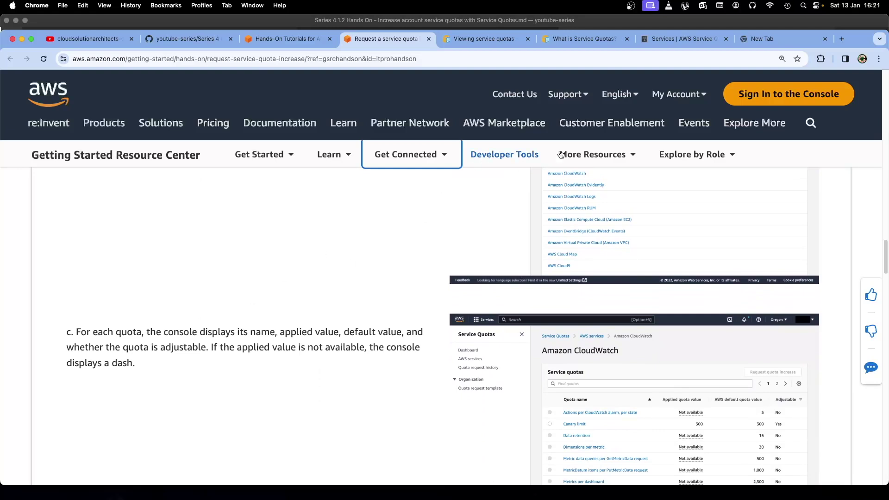
# Step: Filter the AWS services list in the Service Quotas console by "cloud" and open the quotas of AWS Cloud Map
pyautogui.click(650, 39)
pyautogui.click(226, 154)
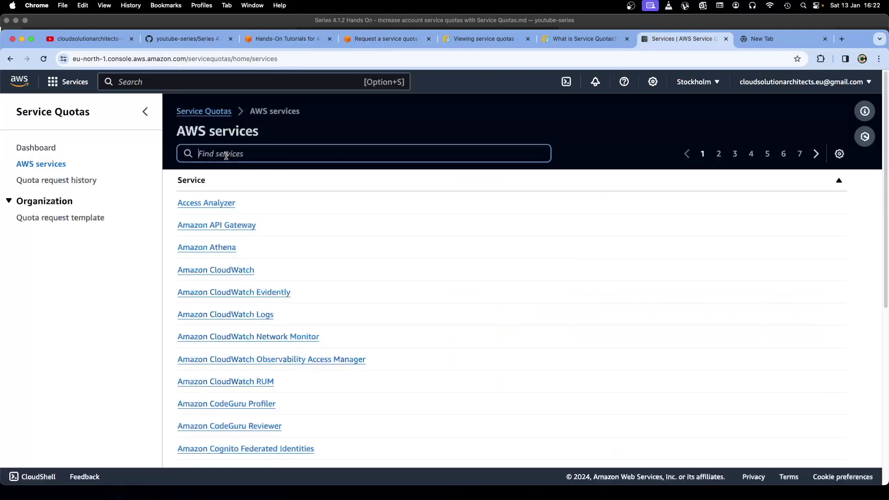
pyautogui.write('cloud')
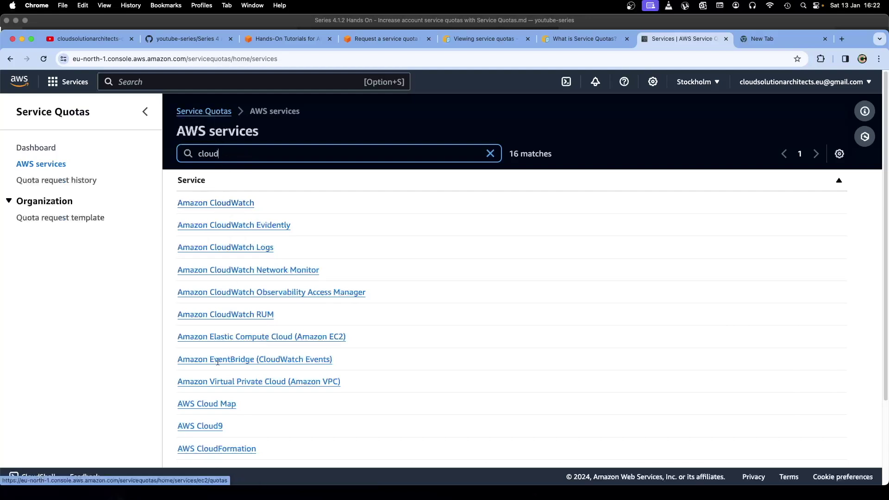
pyautogui.click(220, 404)
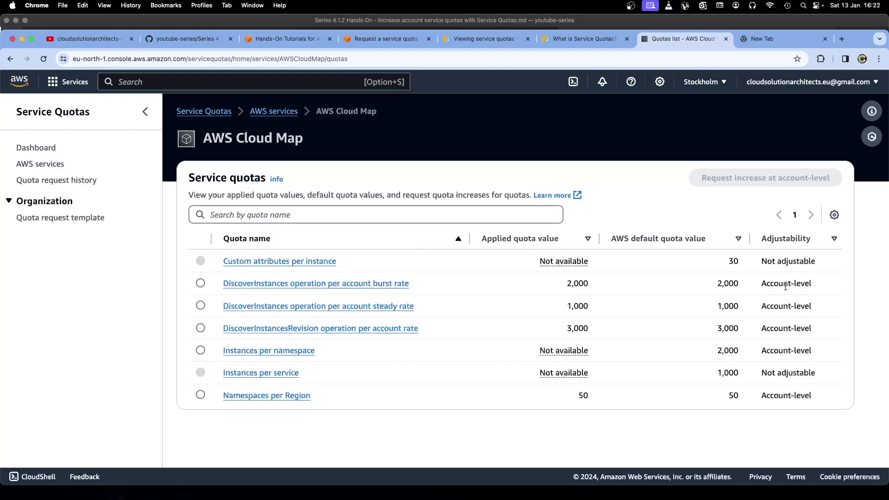
# Step: Examine the applied, default and adjustability values of the Custom attributes per instance and DiscoverInstances operation per account burst rate quotas
pyautogui.moveTo(761, 283); pyautogui.dragTo(760, 261)
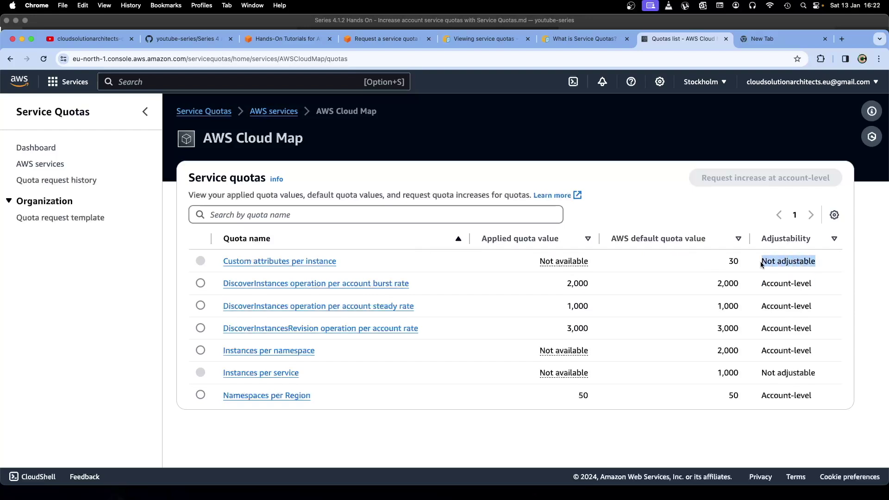
pyautogui.moveTo(634, 263); pyautogui.dragTo(534, 257)
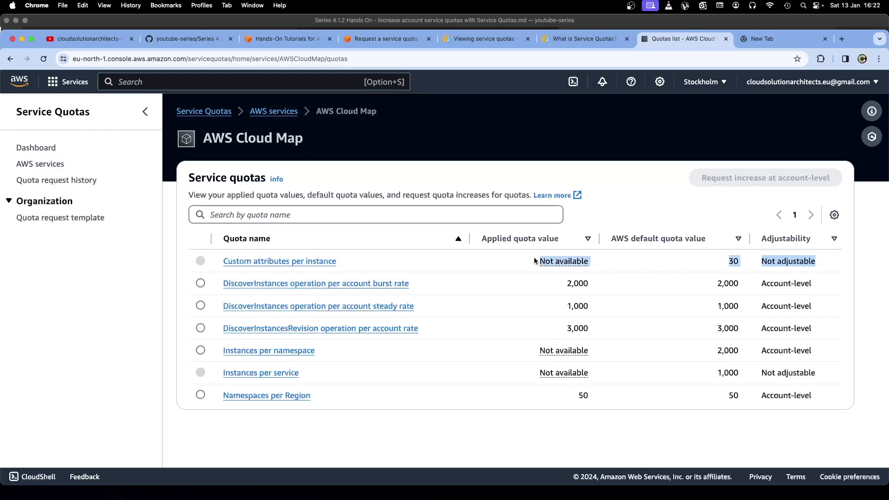
pyautogui.click(753, 298)
pyautogui.moveTo(762, 285); pyautogui.dragTo(812, 284)
pyautogui.click(764, 297)
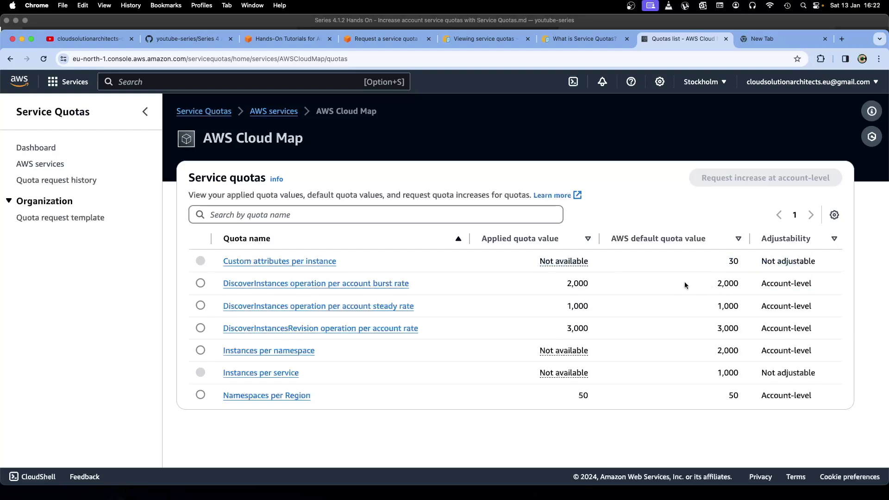
# Step: Try an account-level increase request of 3000 for the DiscoverInstances operation per account burst rate quota, and cancel it without submitting
pyautogui.click(201, 284)
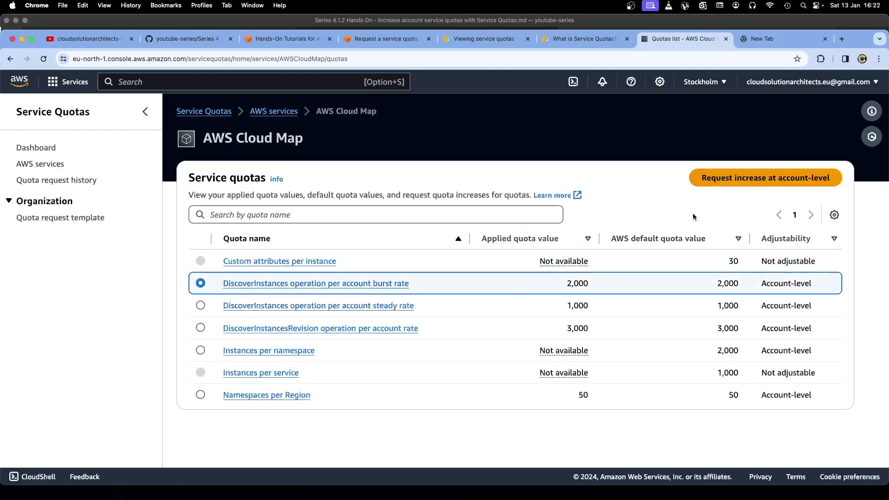
pyautogui.click(729, 180)
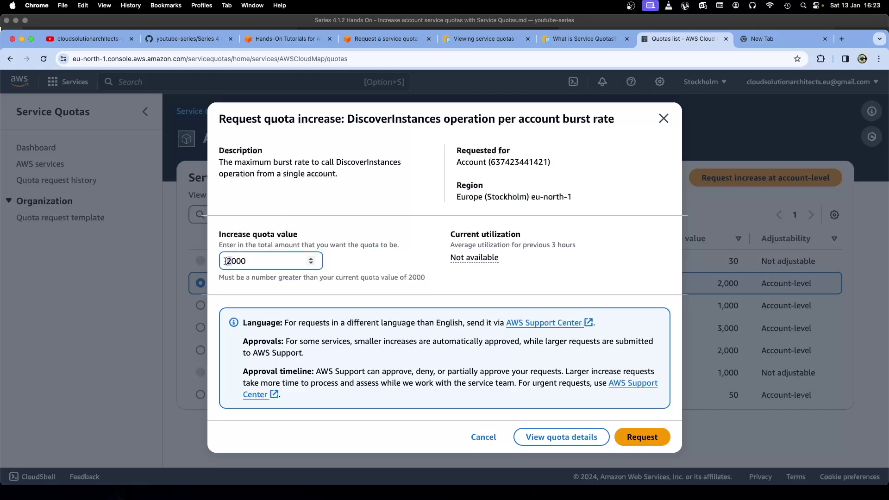
pyautogui.write('3')
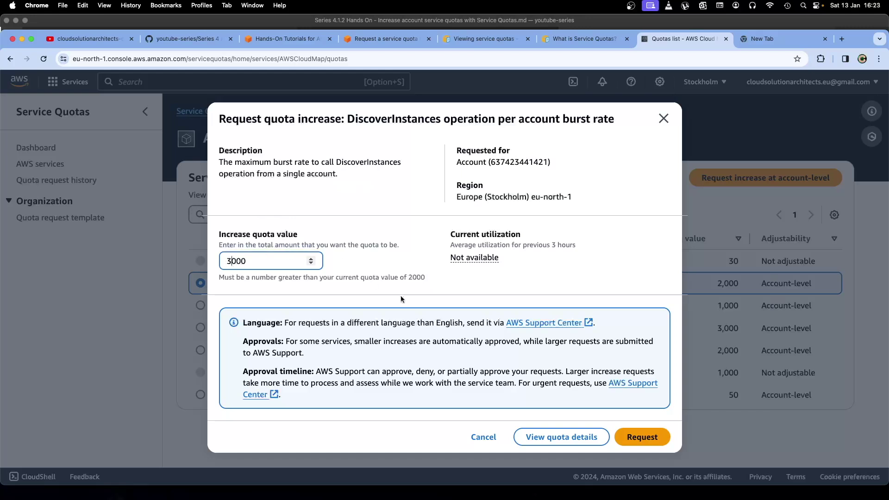
pyautogui.click(478, 438)
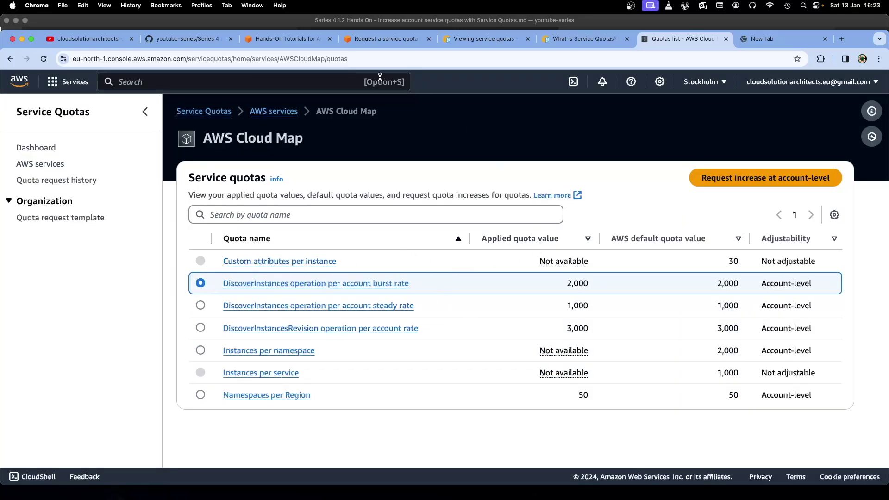
# Step: Return to the quota increase tutorial and read instruction d of Step 3 and the Step 4 instructions on requesting an increase
pyautogui.click(293, 43)
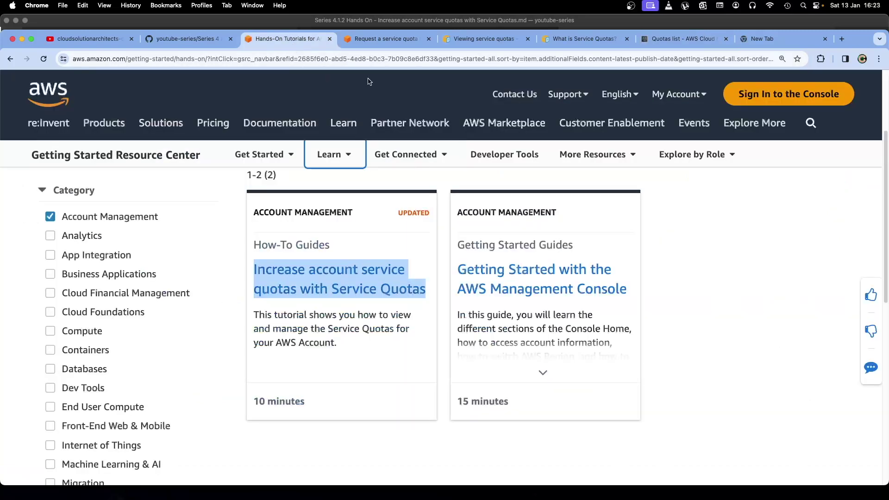
pyautogui.click(372, 38)
pyautogui.scroll(-5, 359, 354)
pyautogui.scroll(-3, 358, 355)
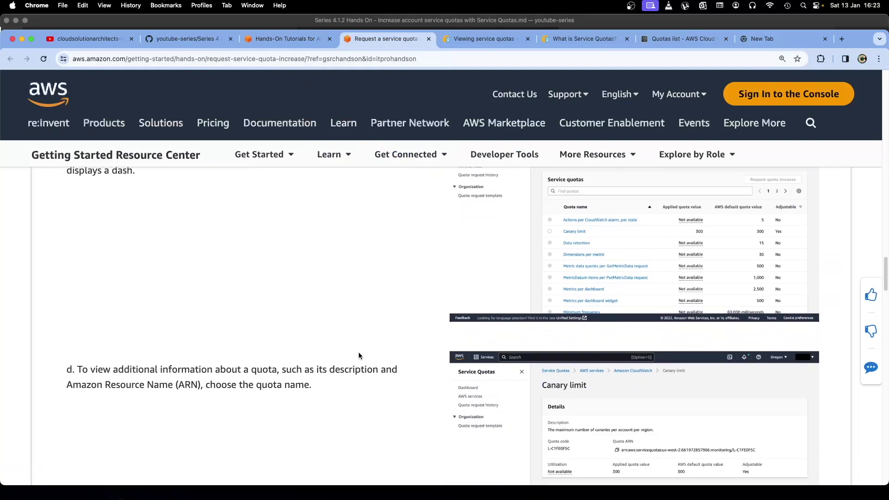
pyautogui.scroll(-6, 358, 355)
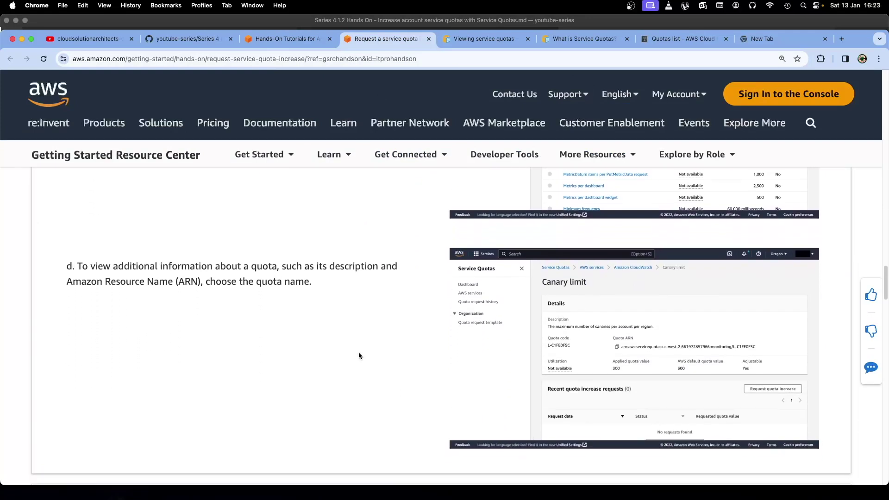
pyautogui.scroll(-3, 367, 361)
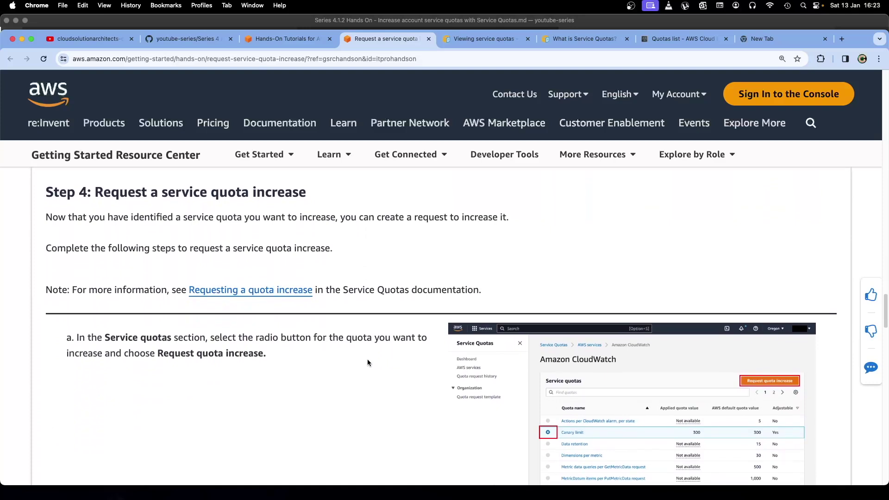
pyautogui.scroll(-3, 368, 361)
pyautogui.scroll(-6, 368, 362)
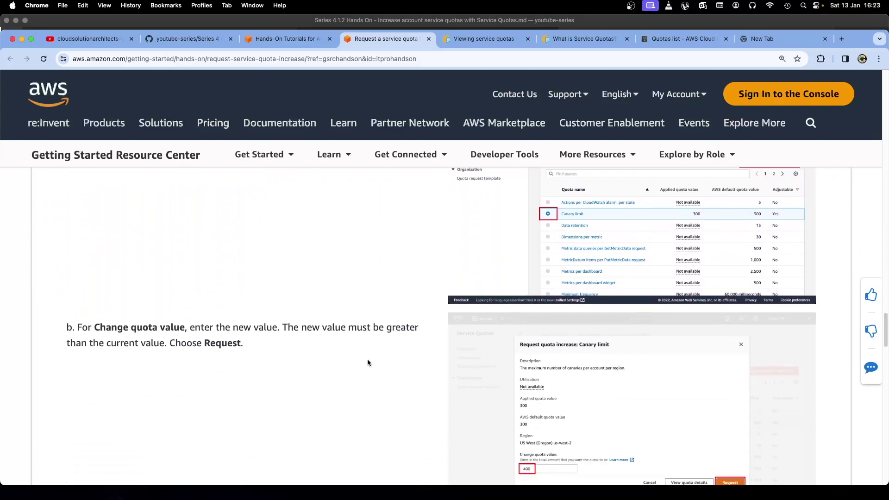
pyautogui.scroll(-1, 367, 362)
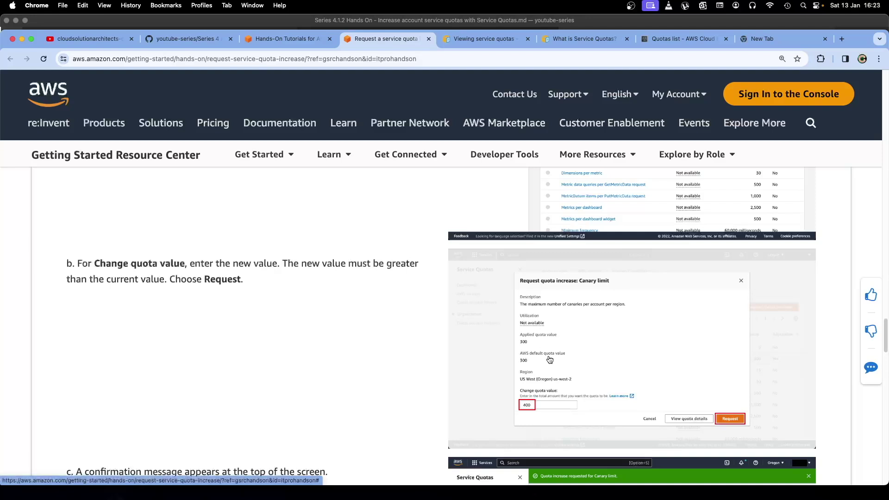
pyautogui.scroll(-3, 559, 322)
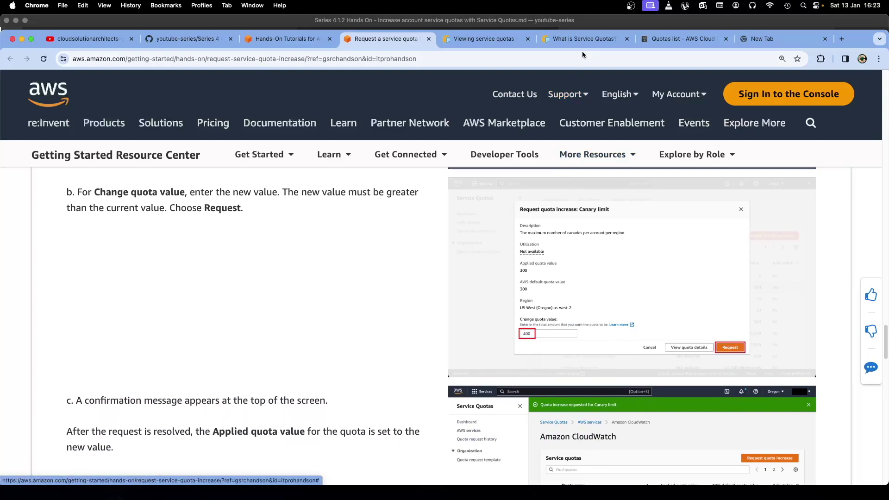
# Step: Reopen the burst rate quota's increase request form in the console for comparison and read instruction c of the tutorial's Step 4
pyautogui.click(662, 40)
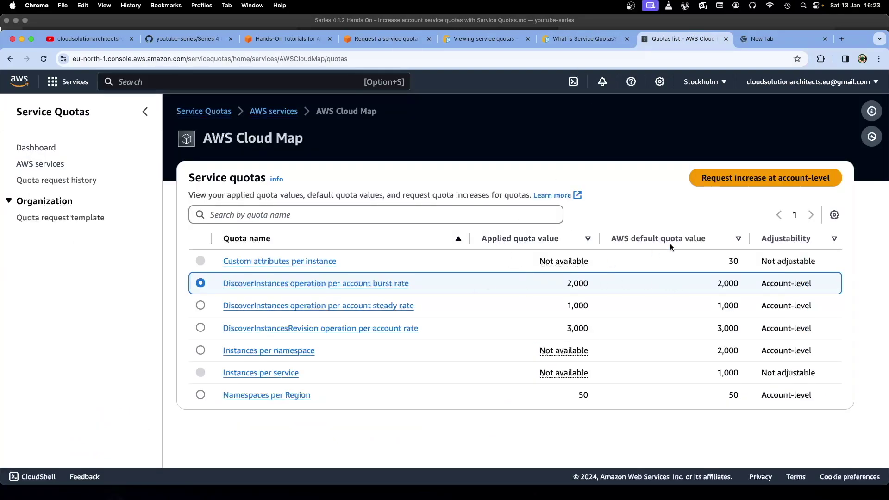
pyautogui.click(707, 187)
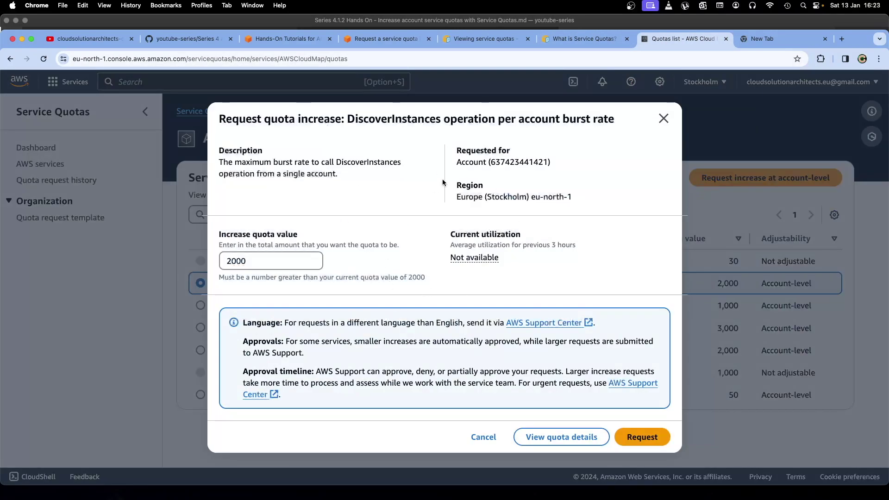
pyautogui.click(375, 41)
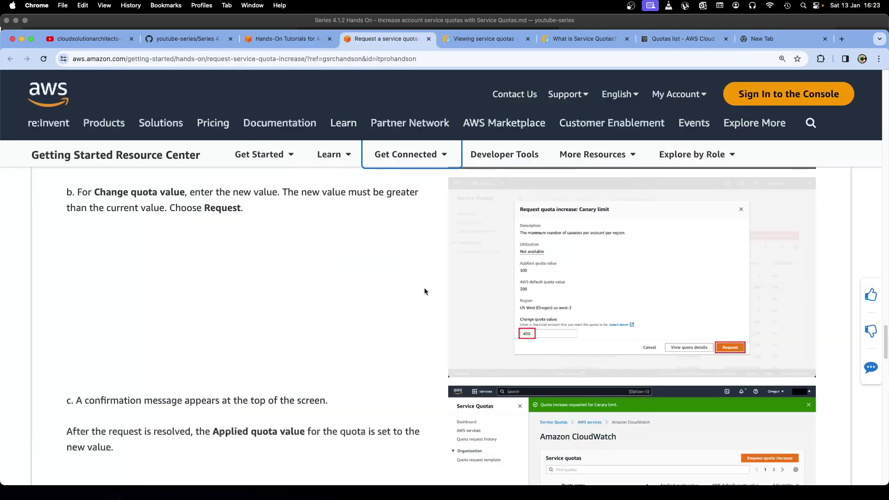
pyautogui.scroll(-1, 419, 316)
pyautogui.scroll(-5, 419, 319)
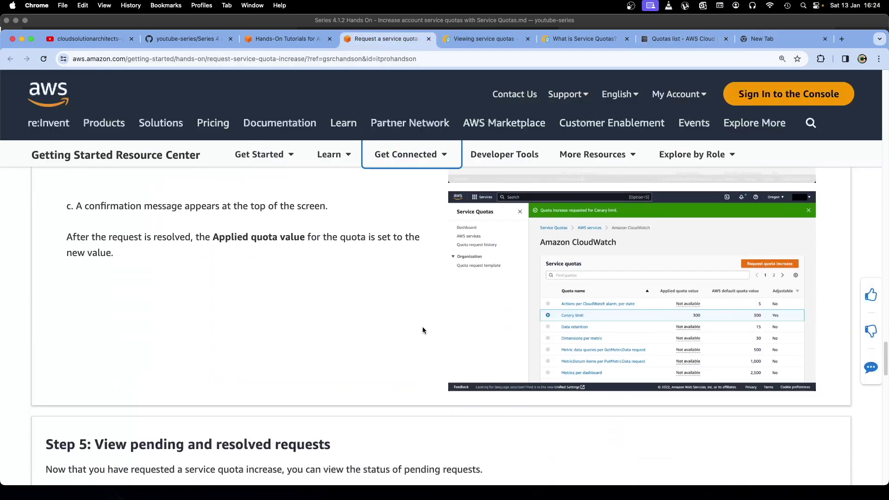
# Step: Read the tutorial's Step 5 instructions a and b on viewing pending and resolved quota requests, including the AWS Support case number
pyautogui.scroll(-3, 491, 296)
pyautogui.scroll(-3, 491, 296)
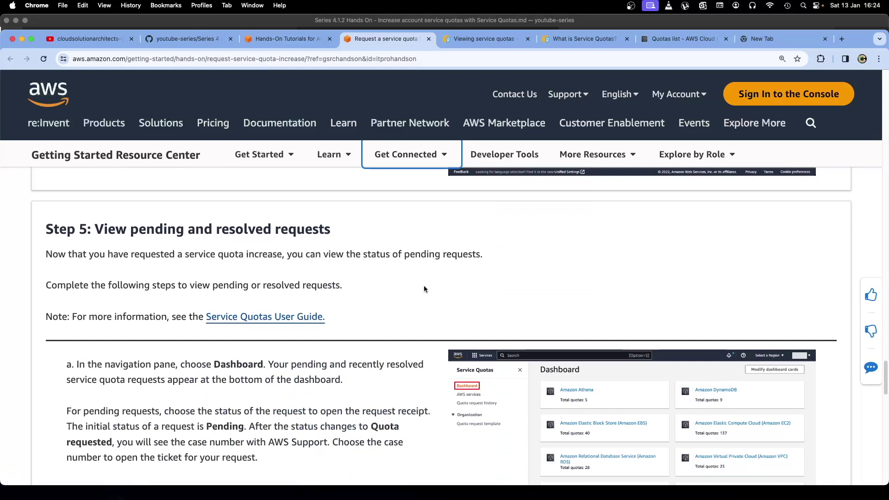
pyautogui.scroll(-1, 416, 305)
pyautogui.scroll(-1, 415, 306)
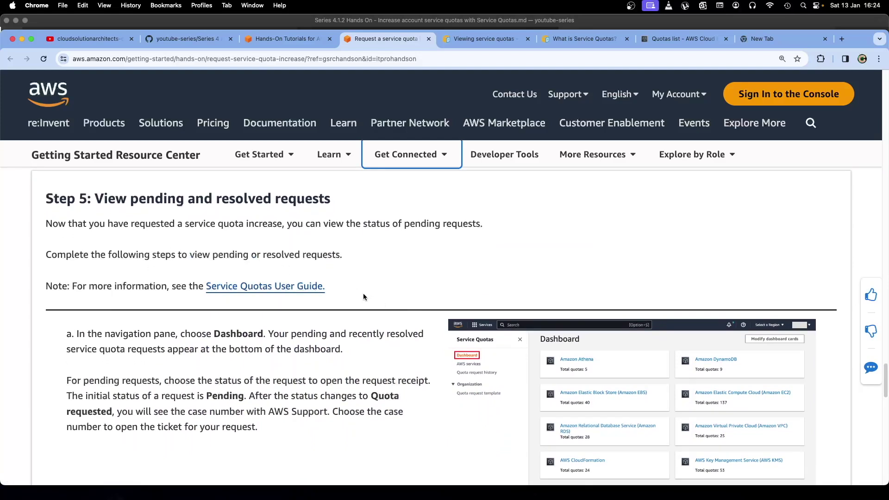
pyautogui.scroll(-3, 364, 293)
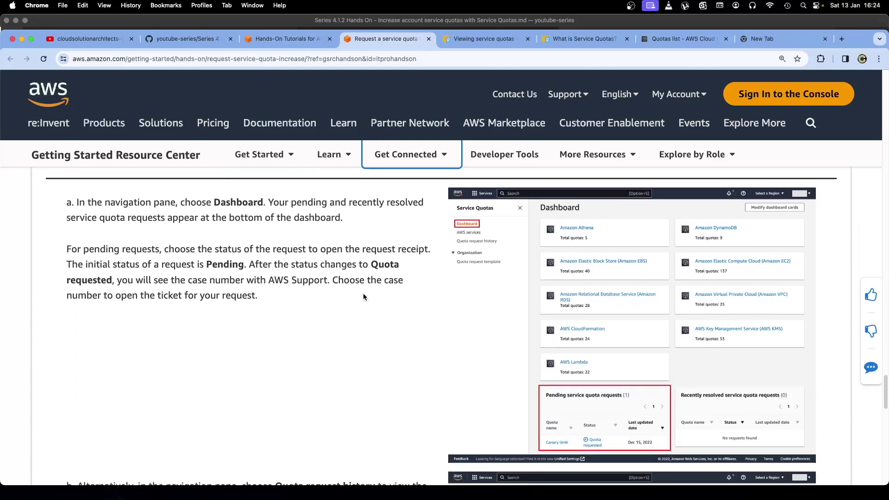
pyautogui.scroll(-1, 363, 296)
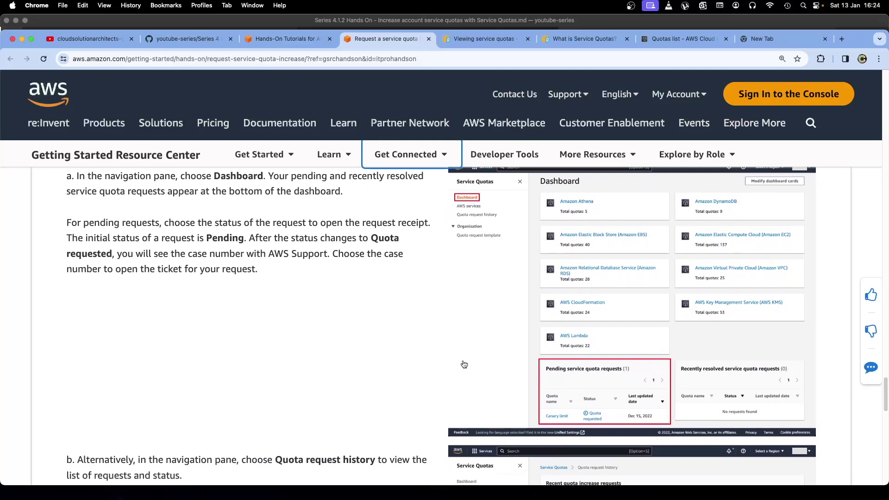
pyautogui.moveTo(189, 252); pyautogui.dragTo(329, 253)
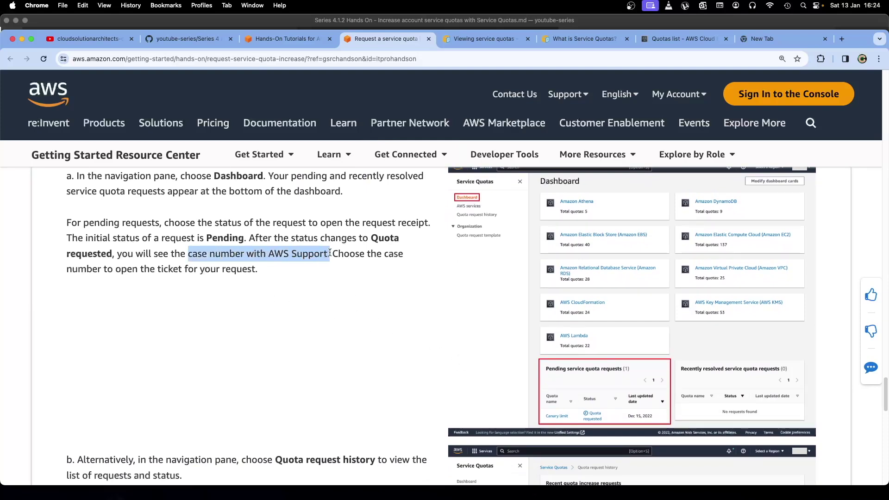
pyautogui.click(327, 273)
pyautogui.scroll(-1, 321, 301)
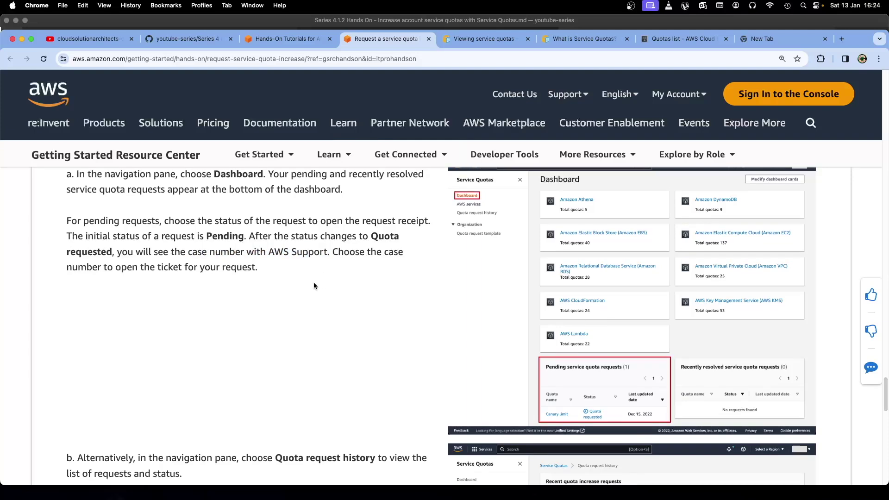
pyautogui.scroll(-3, 326, 318)
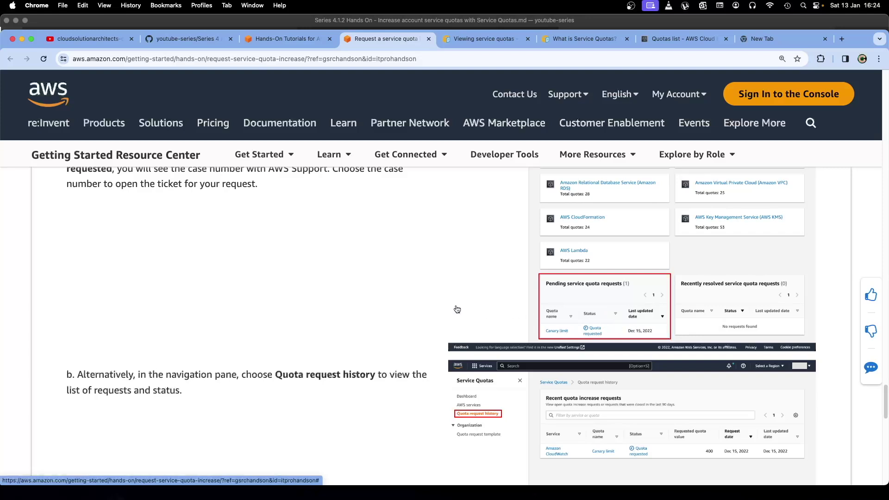
pyautogui.scroll(-3, 457, 310)
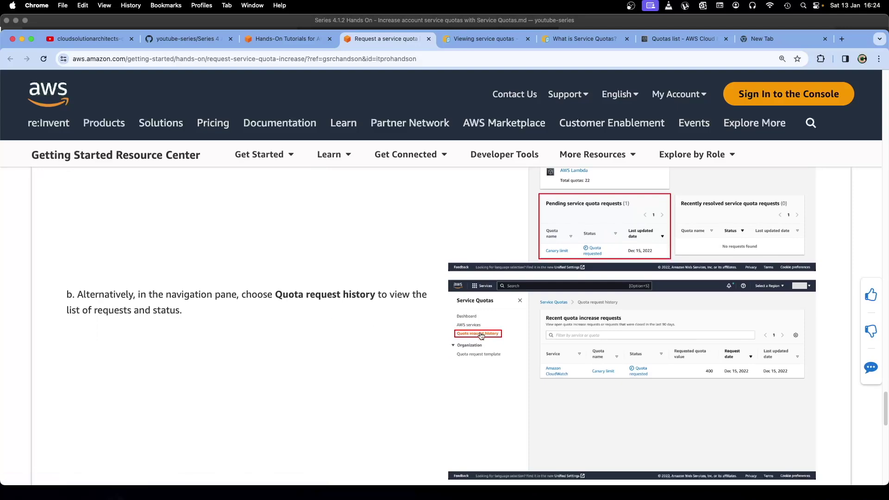
# Step: Close the increase request form in the Service Quotas console and open the quota request history
pyautogui.click(666, 38)
pyautogui.click(664, 118)
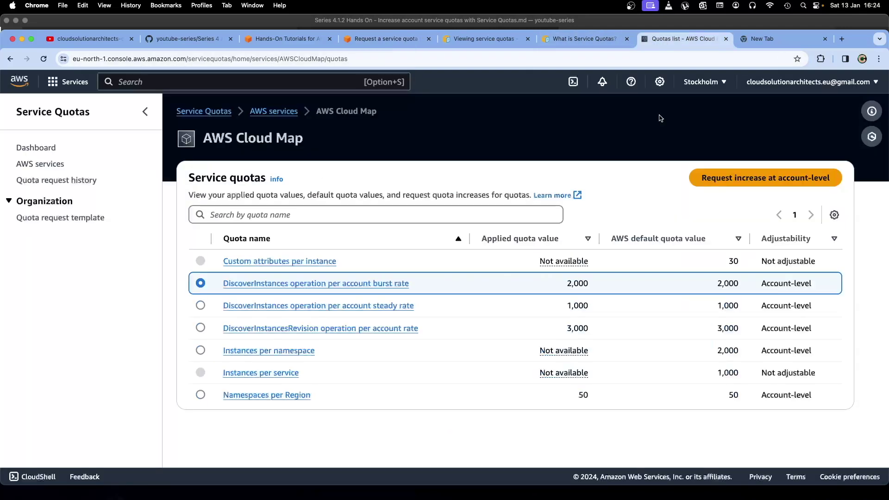
pyautogui.click(71, 181)
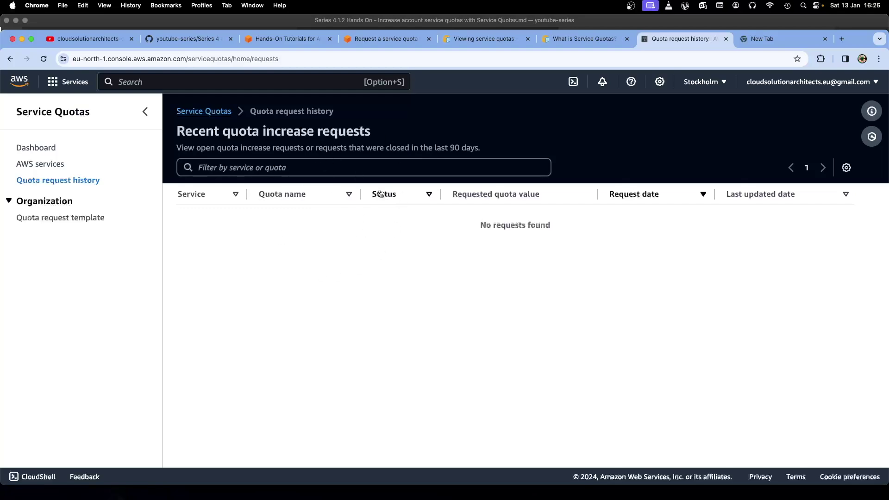
# Step: Return to the tutorial, read its Conclusion and Next steps sections, and recheck instruction b of Step 5
pyautogui.click(274, 38)
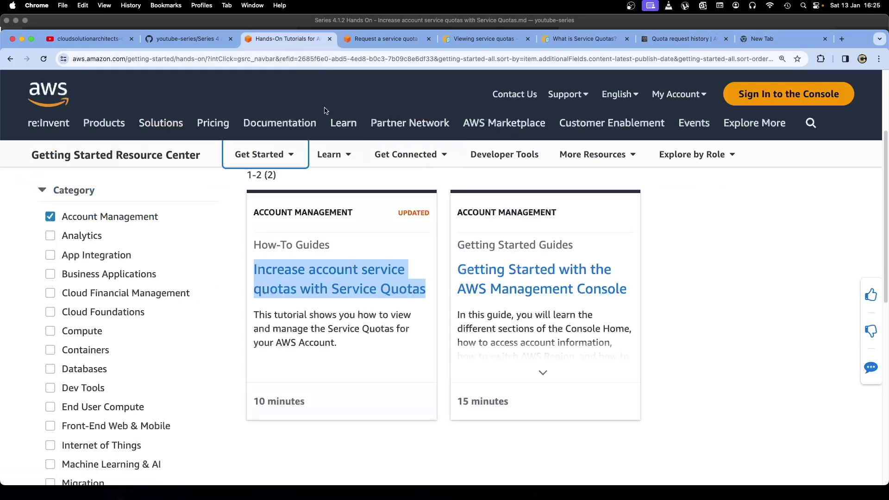
pyautogui.hotkey('ctrl', 'Tab')
pyautogui.scroll(-5, 309, 348)
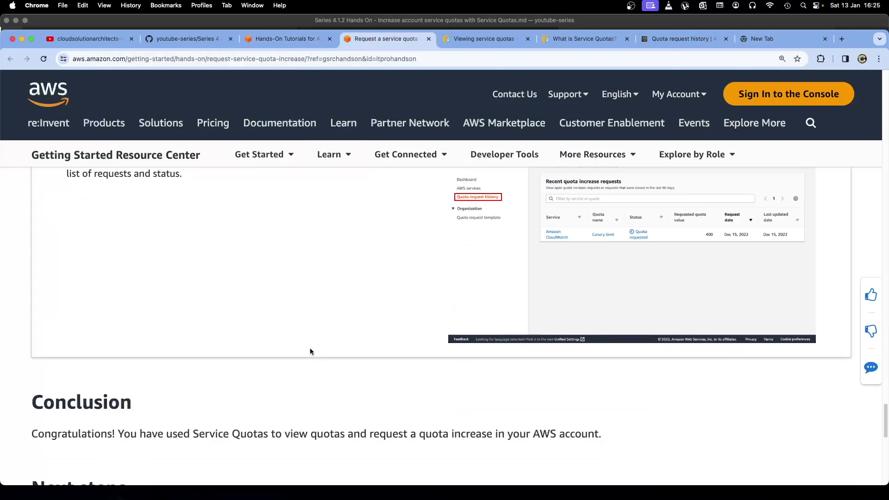
pyautogui.scroll(-1, 310, 348)
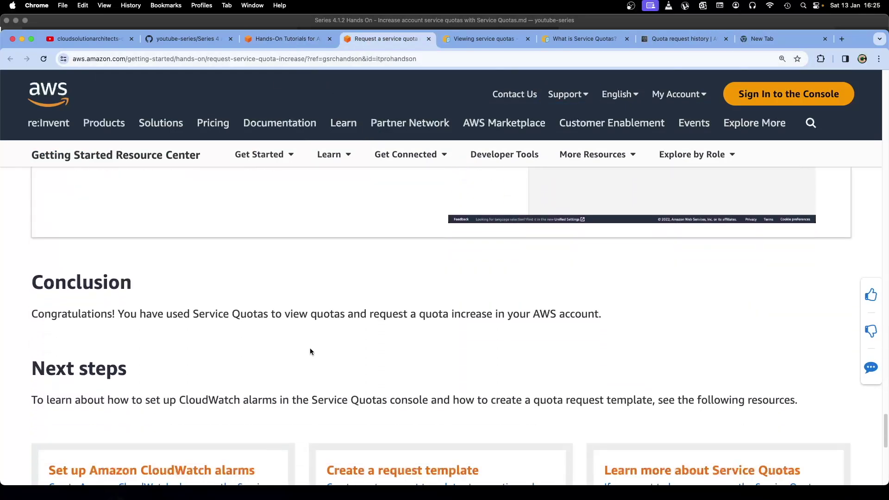
pyautogui.scroll(5, 185, 317)
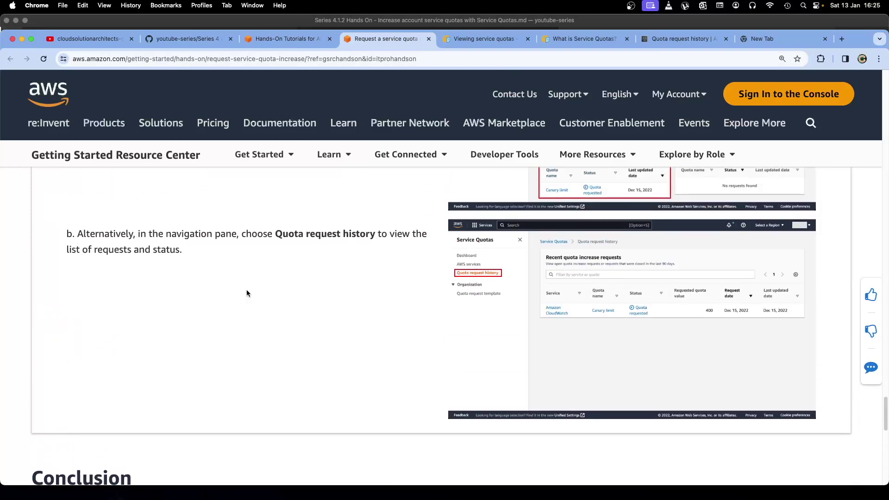
# Step: Review the tutorial's Next steps resources on CloudWatch alarms, request templates and Service Quotas documentation, glancing back over Steps 3 to 5
pyautogui.scroll(-5, 263, 298)
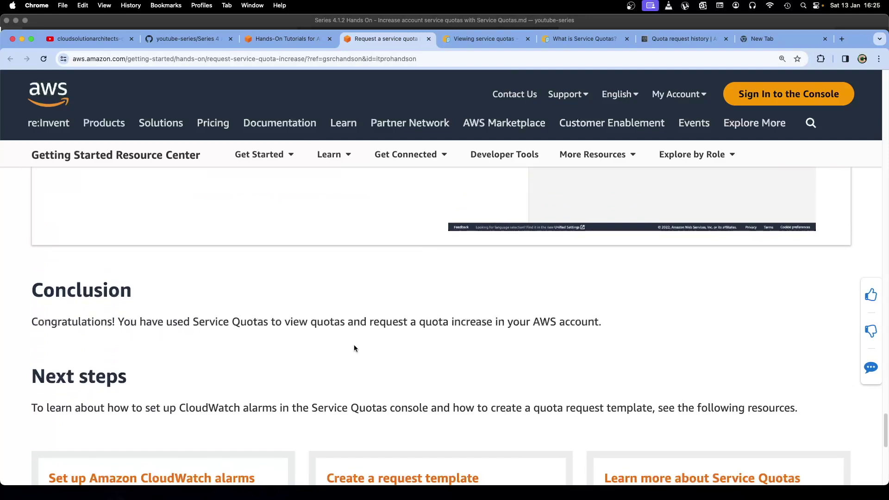
pyautogui.scroll(-2, 353, 348)
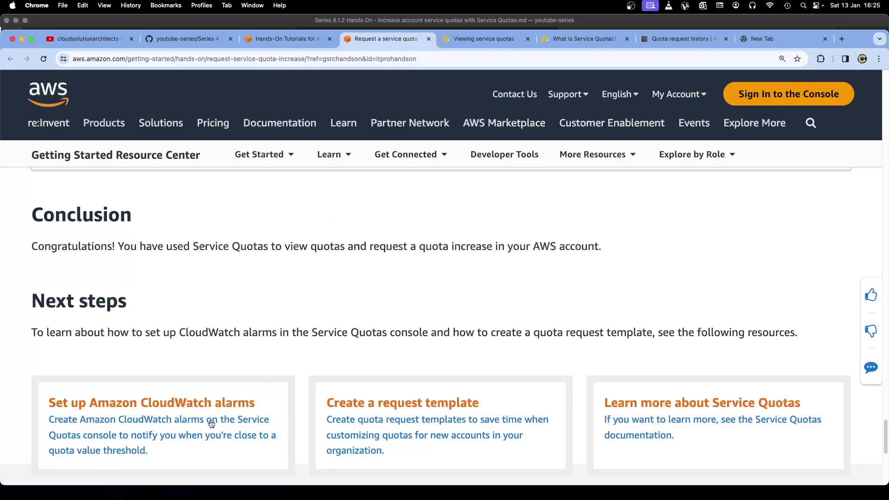
pyautogui.scroll(15, 252, 277)
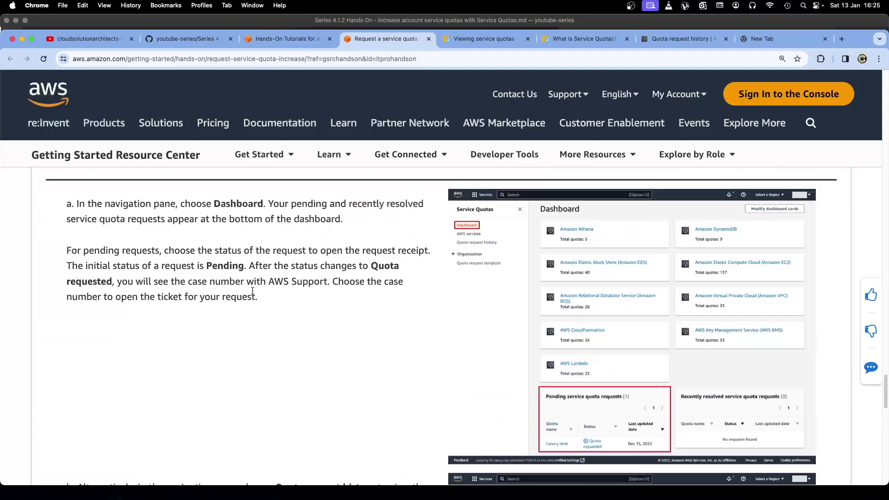
pyautogui.scroll(15, 252, 297)
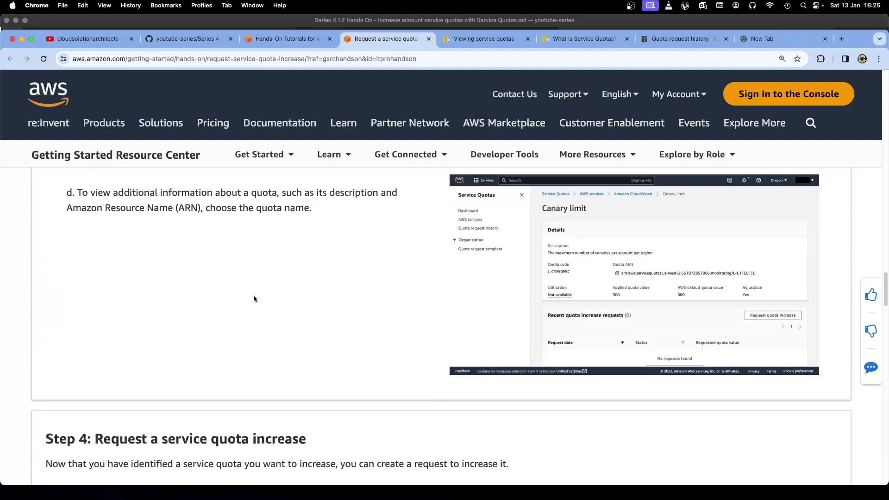
pyautogui.scroll(-20, 254, 297)
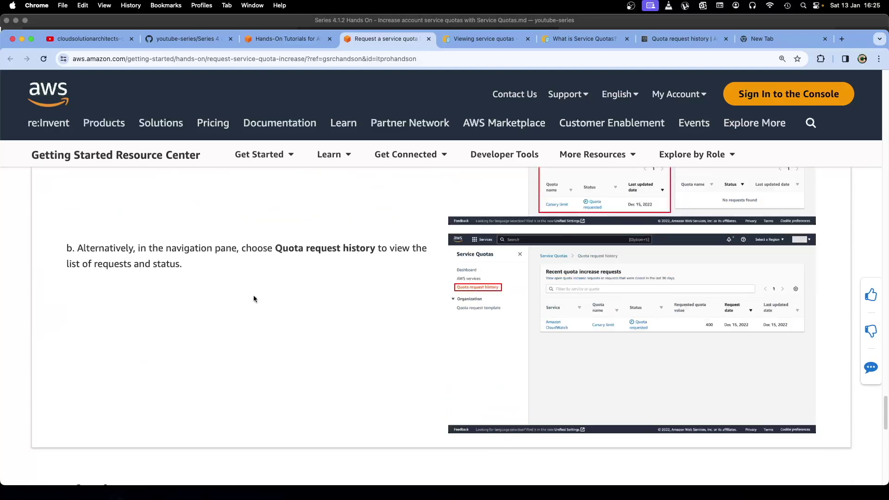
pyautogui.scroll(-3, 253, 298)
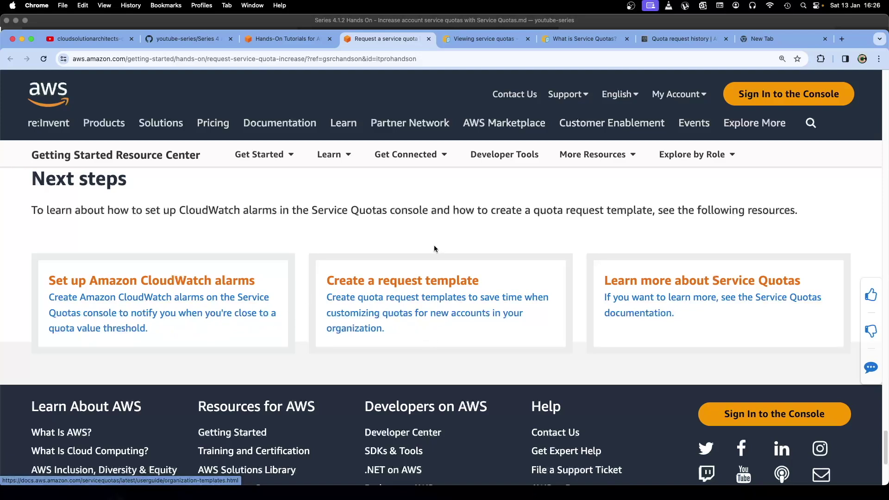
# Step: Go back to the tutorial's Overview section and close the unused New Tab page
pyautogui.scroll(5, 433, 246)
pyautogui.scroll(15, 433, 251)
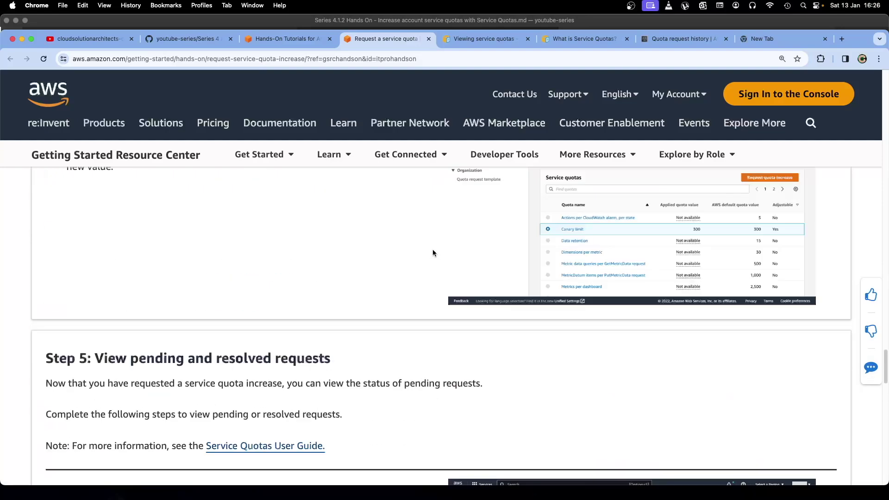
pyautogui.scroll(15, 433, 252)
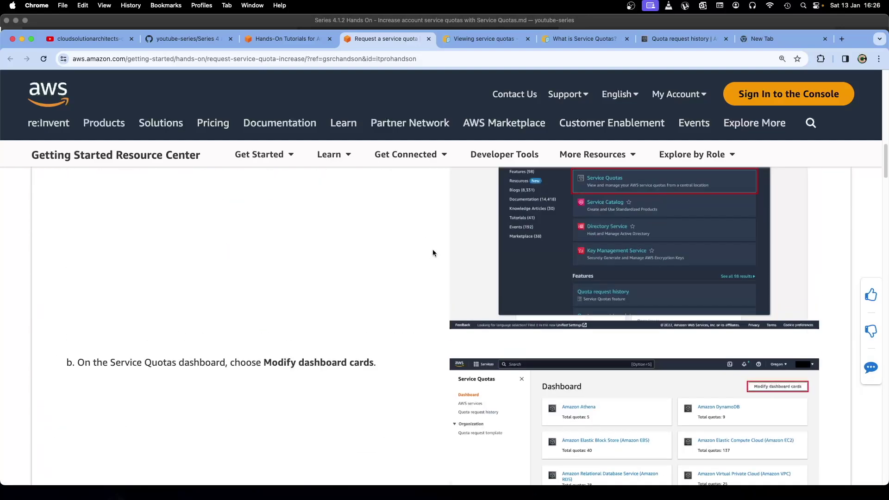
pyautogui.scroll(10, 432, 253)
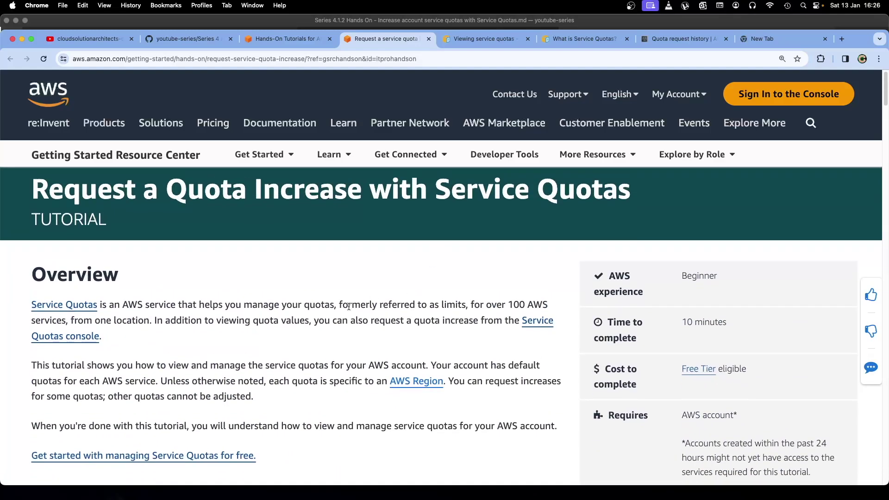
pyautogui.scroll(-3, 348, 307)
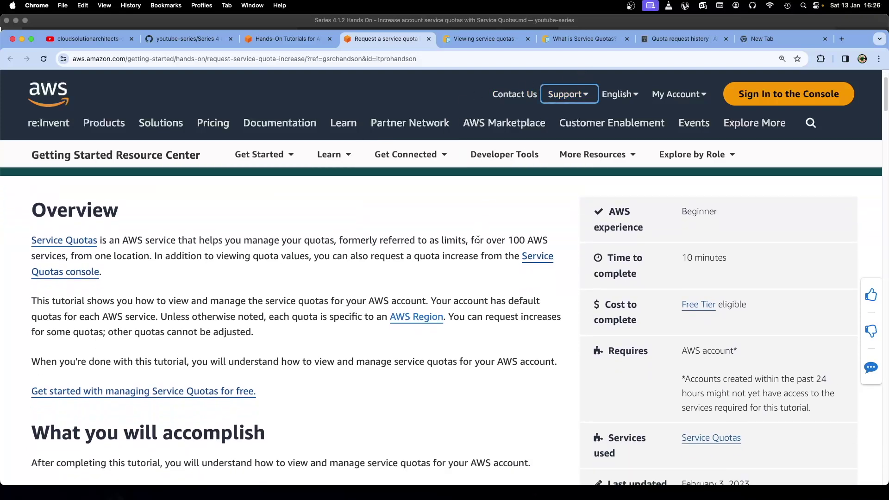
pyautogui.click(825, 39)
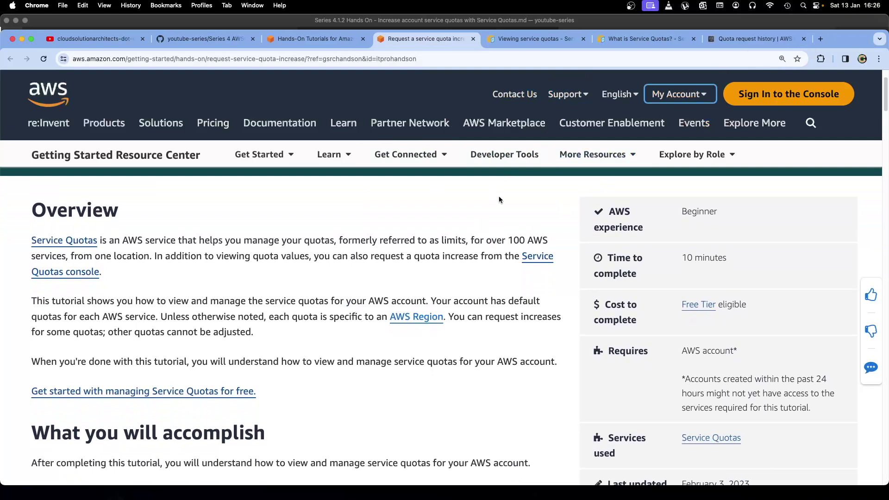